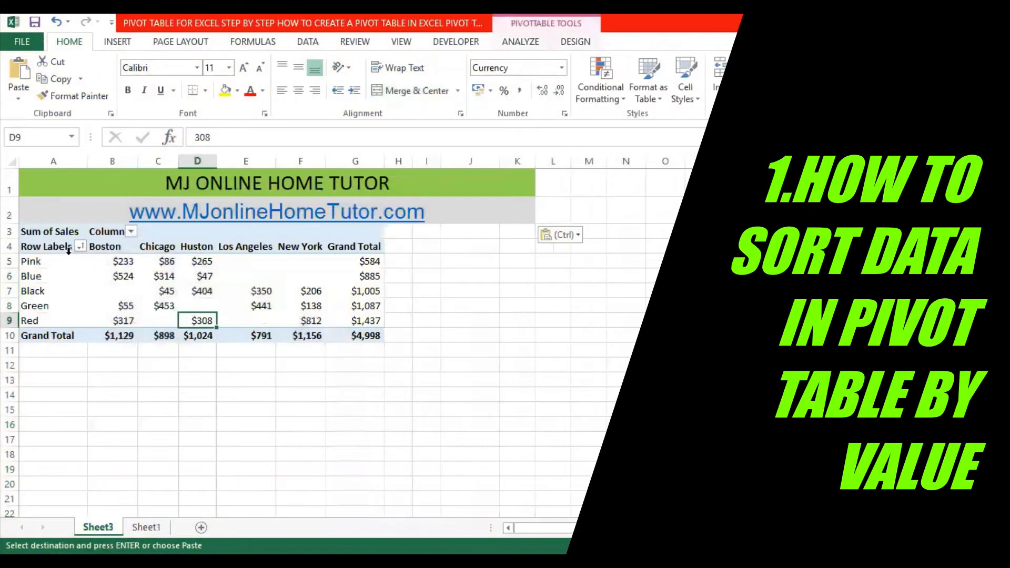
Examine the pivot table's sales by colour and city and the percentage share of each city.
left_click_drag(49, 261, 363, 320)
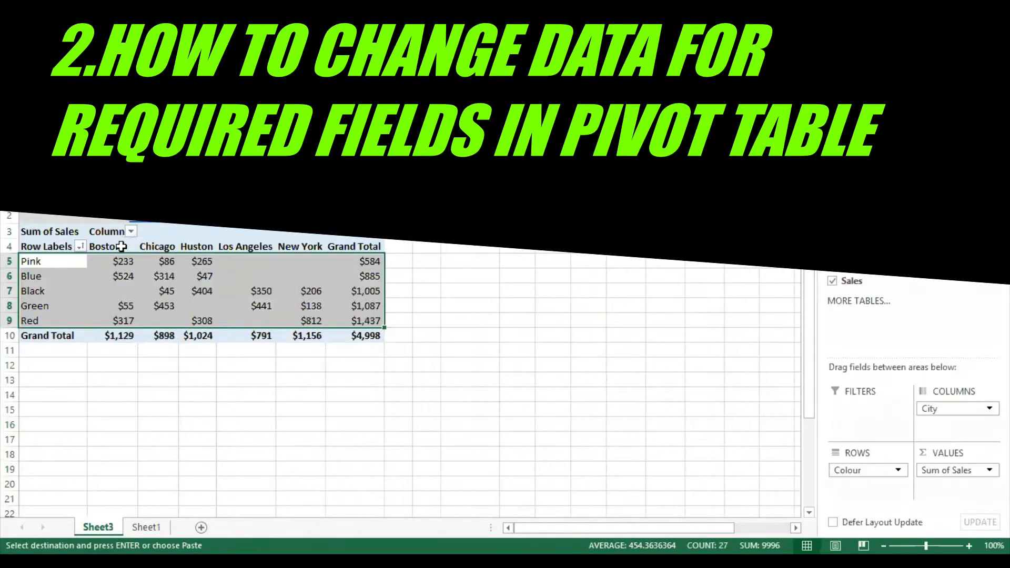
left_click_drag(121, 246, 334, 246)
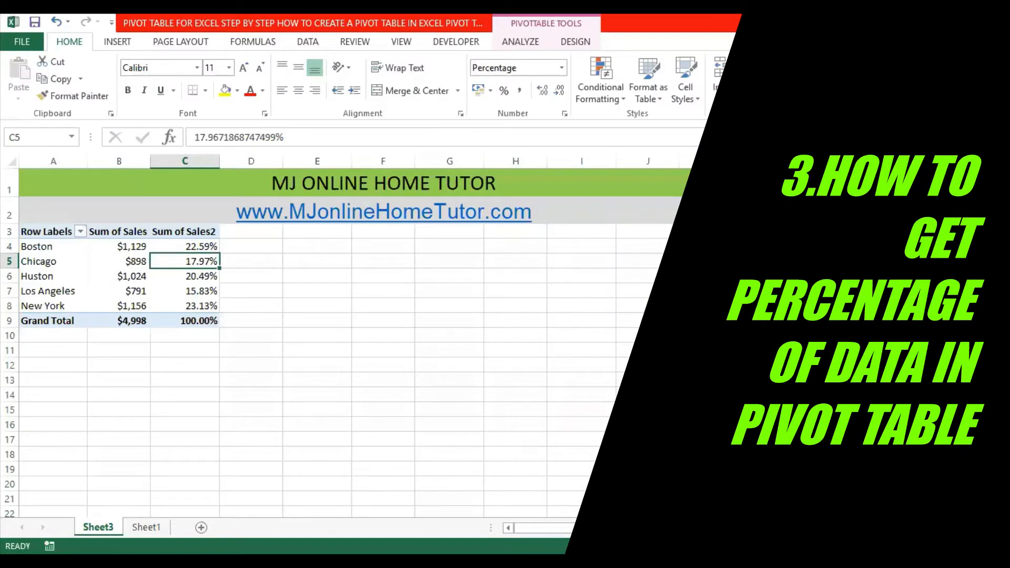
left_click_drag(46, 245, 200, 320)
left_click_drag(48, 233, 182, 320)
left_click(164, 259)
left_click(135, 247)
left_click(167, 250)
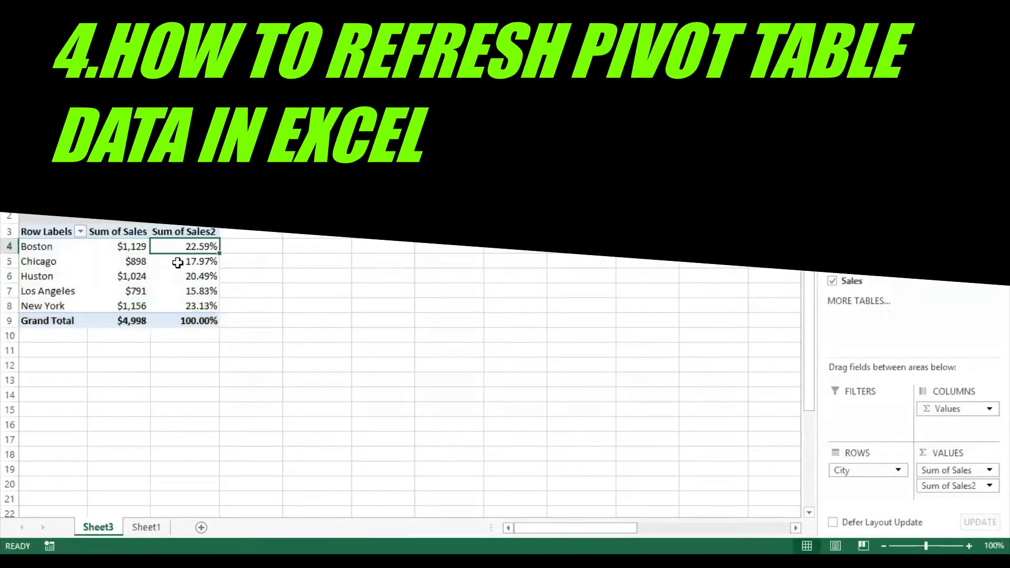
Sort the pivot table's Sum of Sales2 percentages from smallest to largest.
left_click(180, 263)
right_click(185, 258)
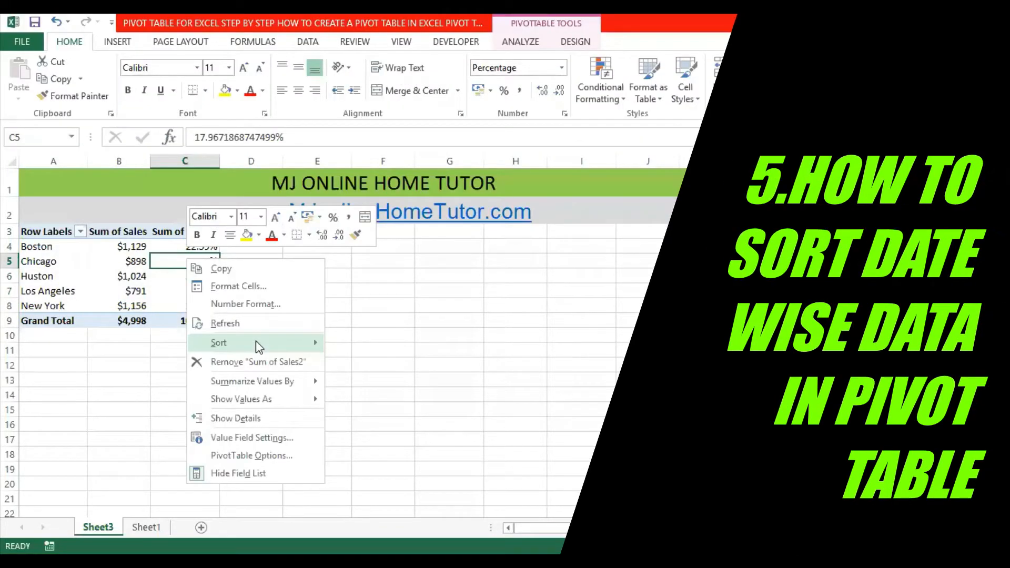
mouse_move(256, 343)
left_click(364, 344)
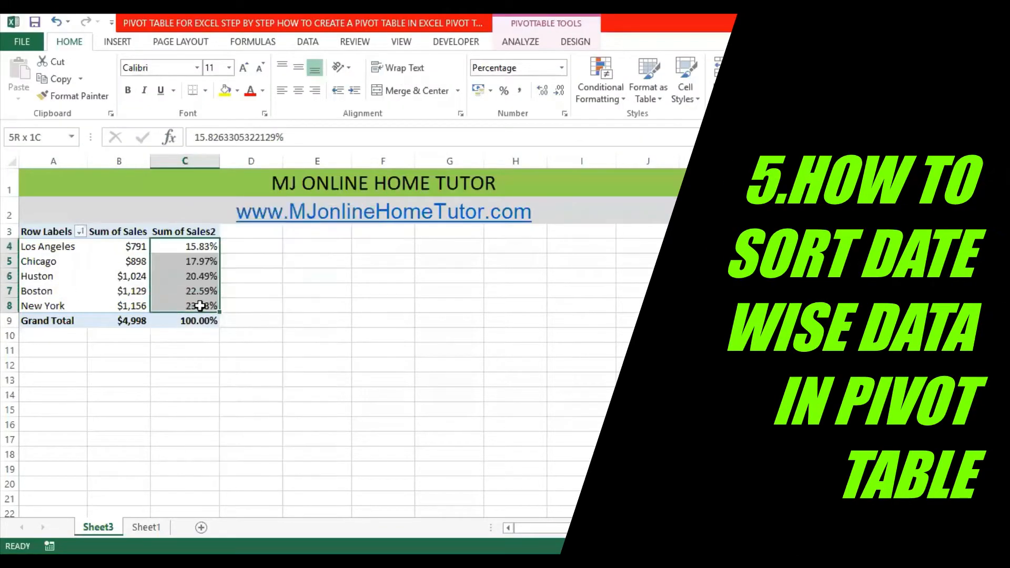
left_click(143, 307)
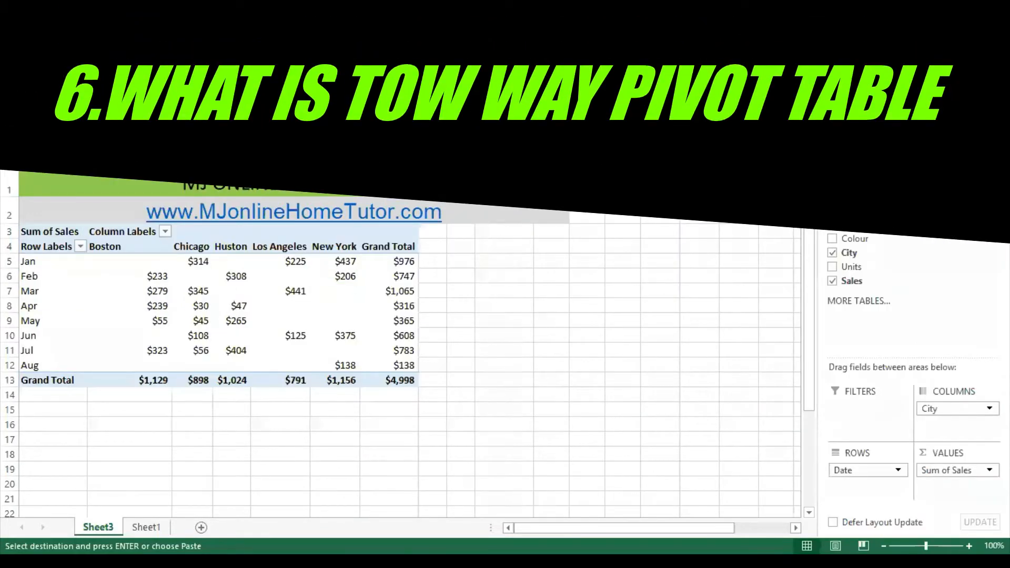
Swap the two-way pivot table's fields so that City is in the rows and Date is in the columns.
left_click_drag(24, 261, 26, 370)
left_click_drag(178, 246, 388, 246)
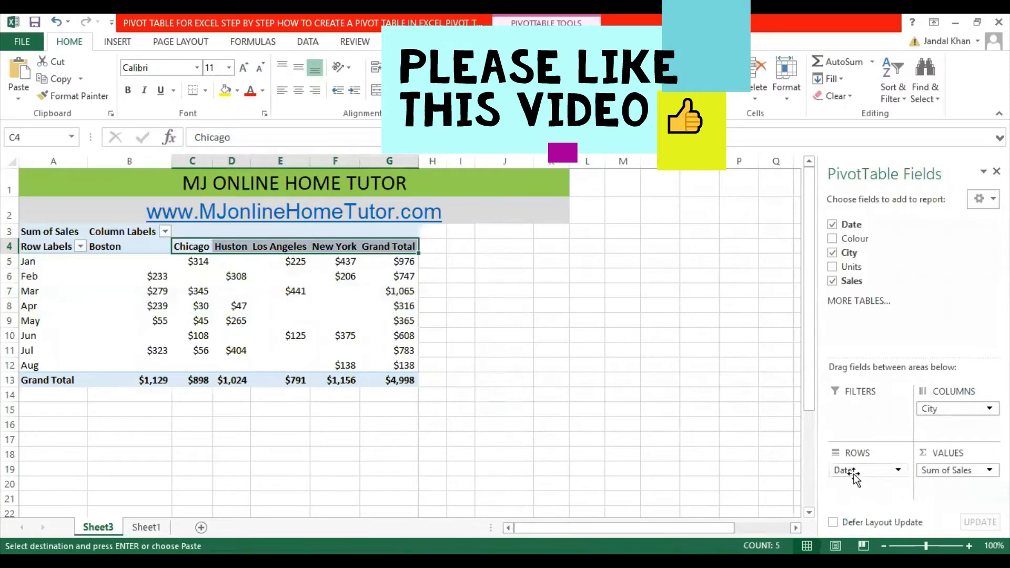
left_click_drag(842, 470, 873, 470)
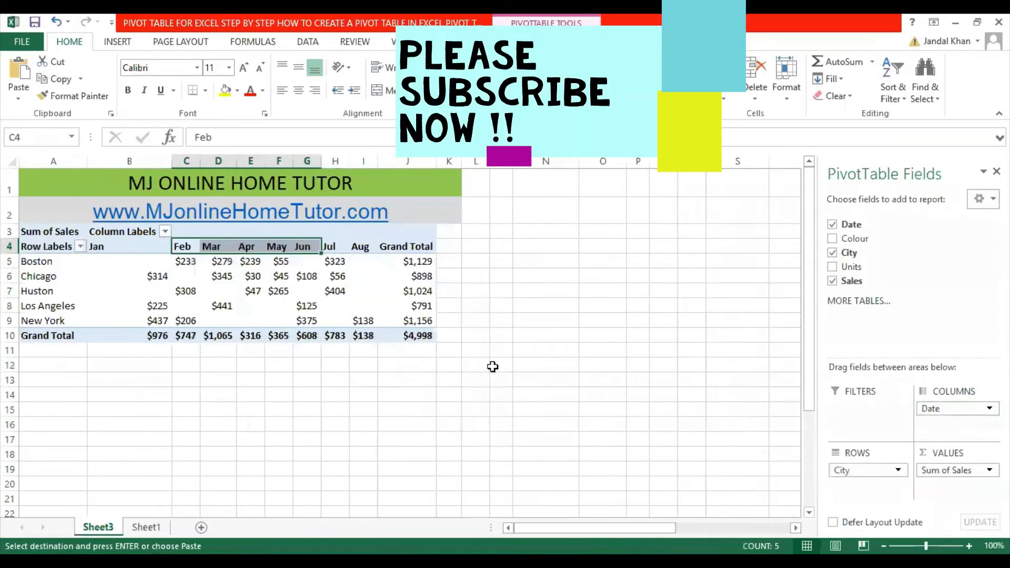
left_click_drag(34, 231, 444, 333)
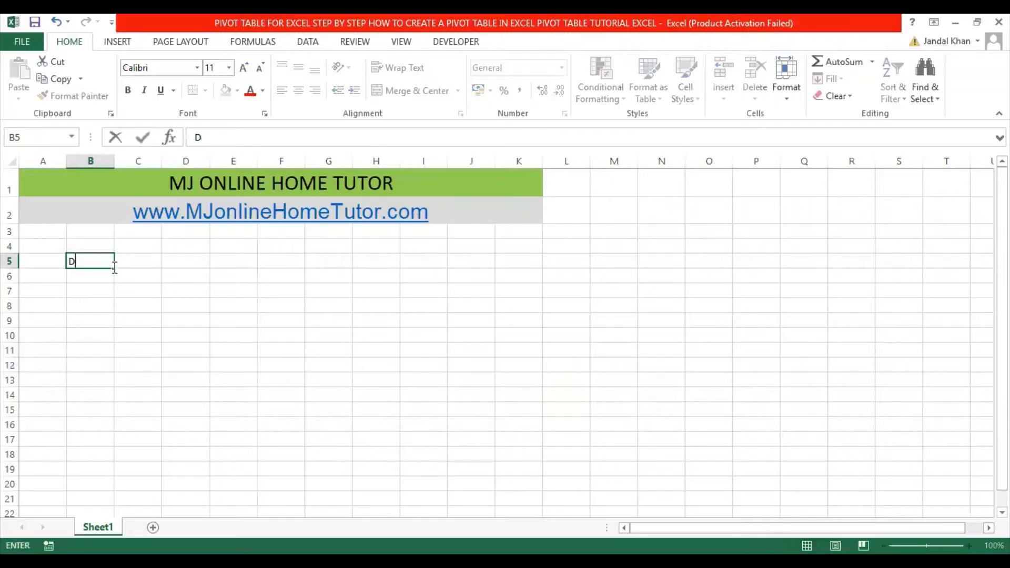
Enter the column headings Date, Colour, City, Units and Sales across B5:F5.
type("ate")
key("Tab")
type("Co")
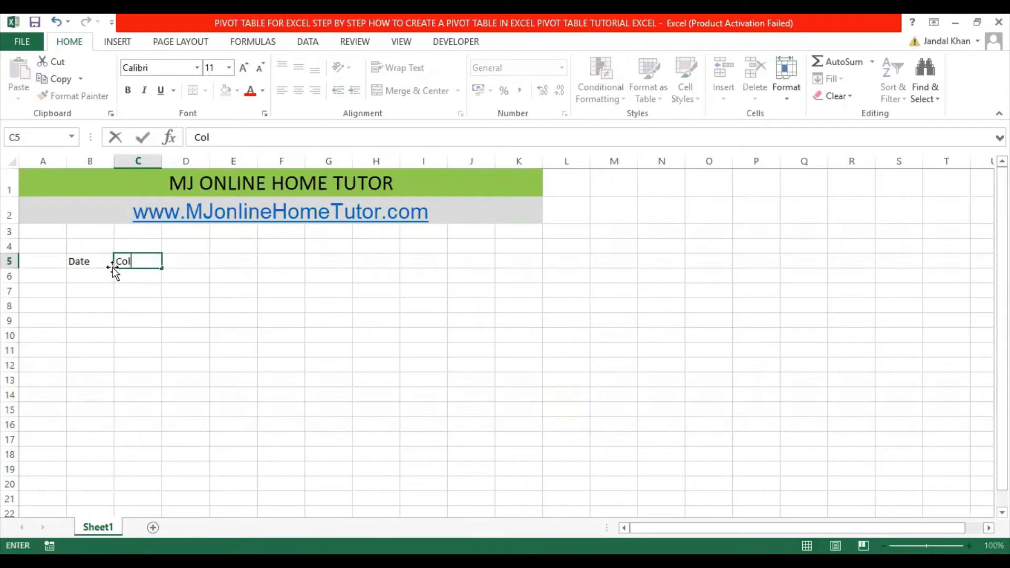
type("lour")
key("Tab")
type("C")
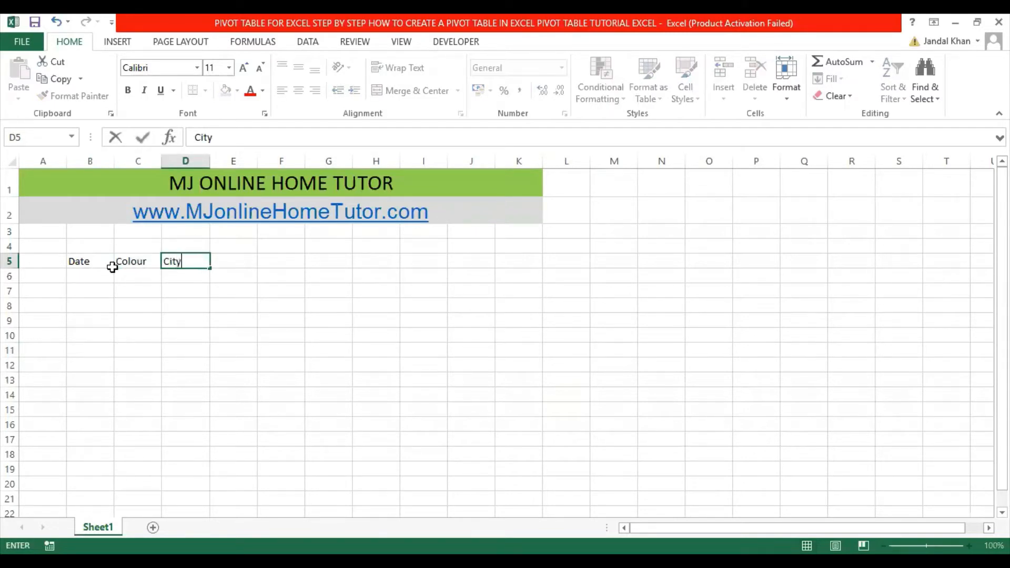
key("Tab")
type("Units")
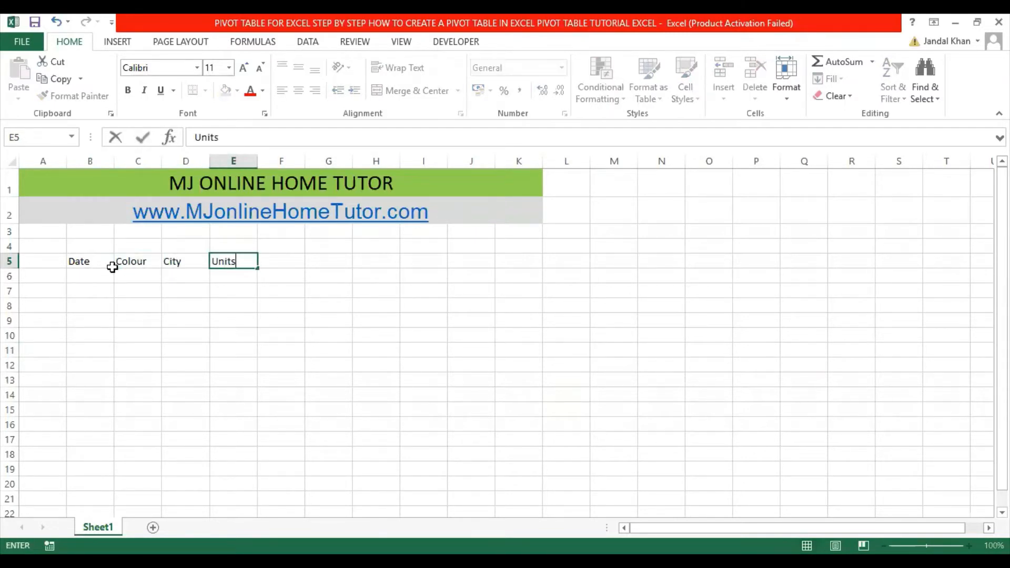
key("Tab")
type("Sa")
left_click_drag(103, 263, 281, 262)
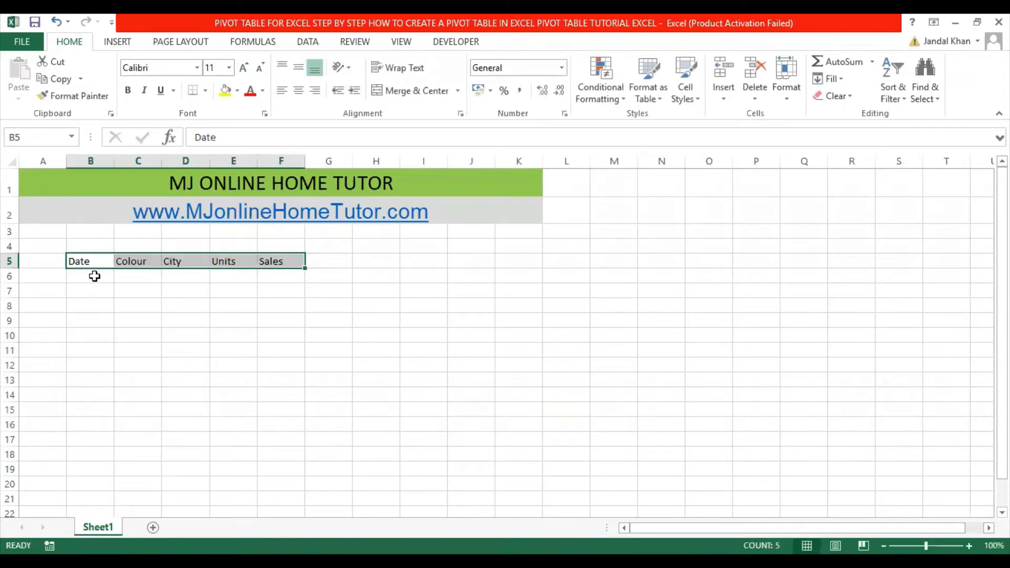
Enter 03-Jan, 13-Jan and 23-Jan under Date and extend the ten-day series down to B19.
left_click(95, 276)
type("3-jan")
key("Return")
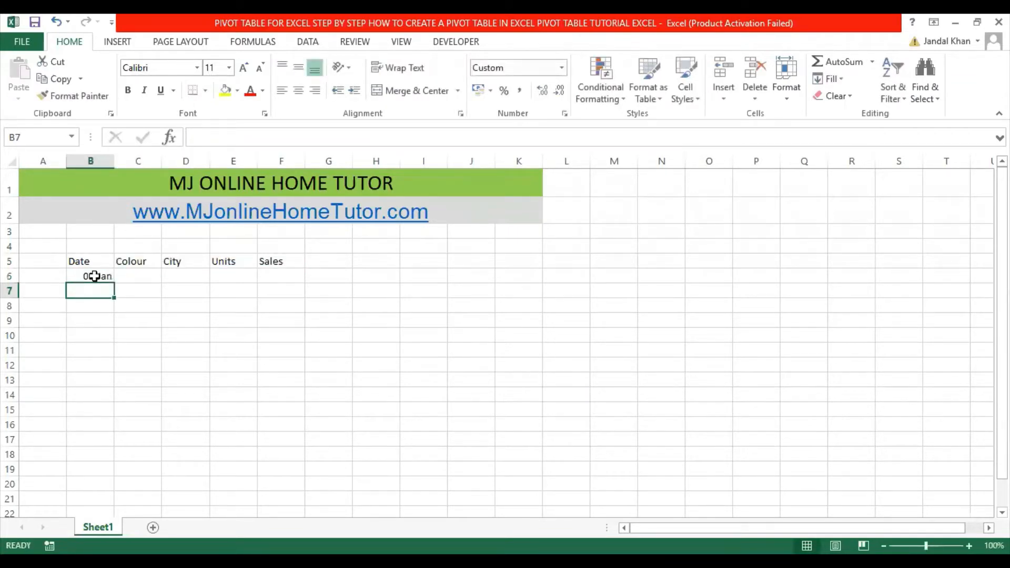
type("13-Jan")
key("Return")
type("23-")
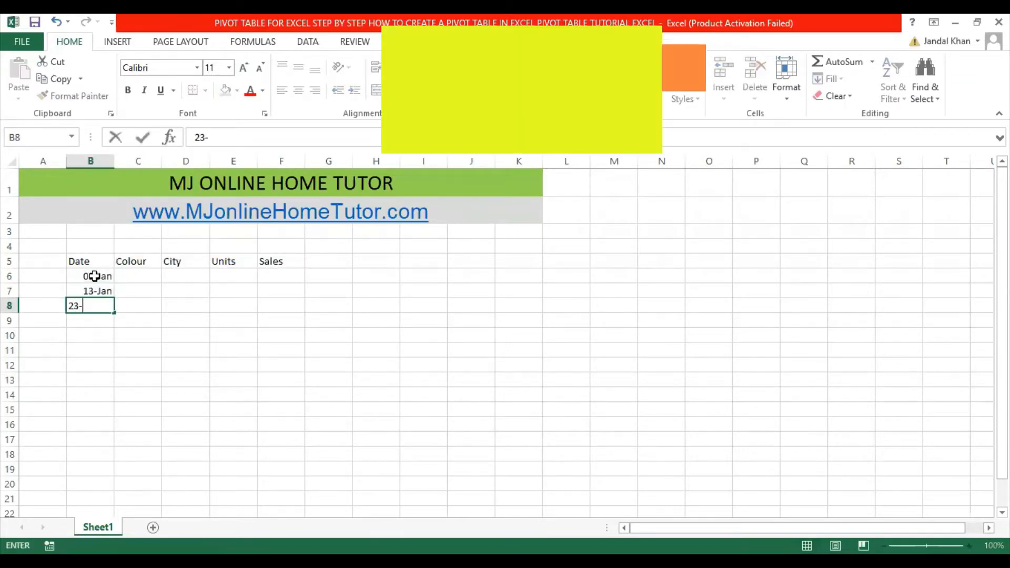
type("jan")
key("Return")
left_click_drag(94, 277, 113, 471)
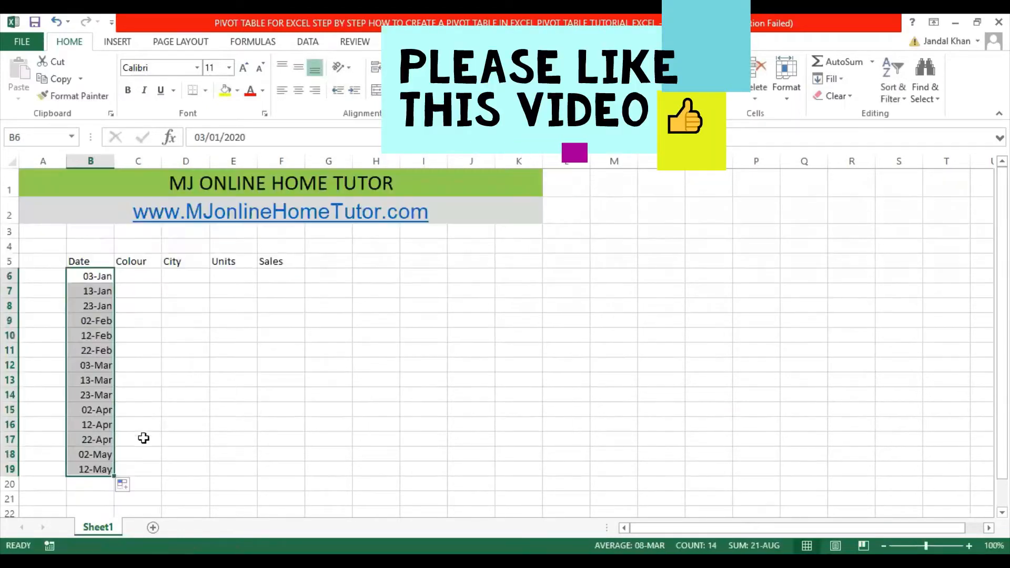
Enter the colours Red, Black, Green, Blue and Pink under Colour in C6:C10.
left_click(145, 279)
type("Red")
key("Return")
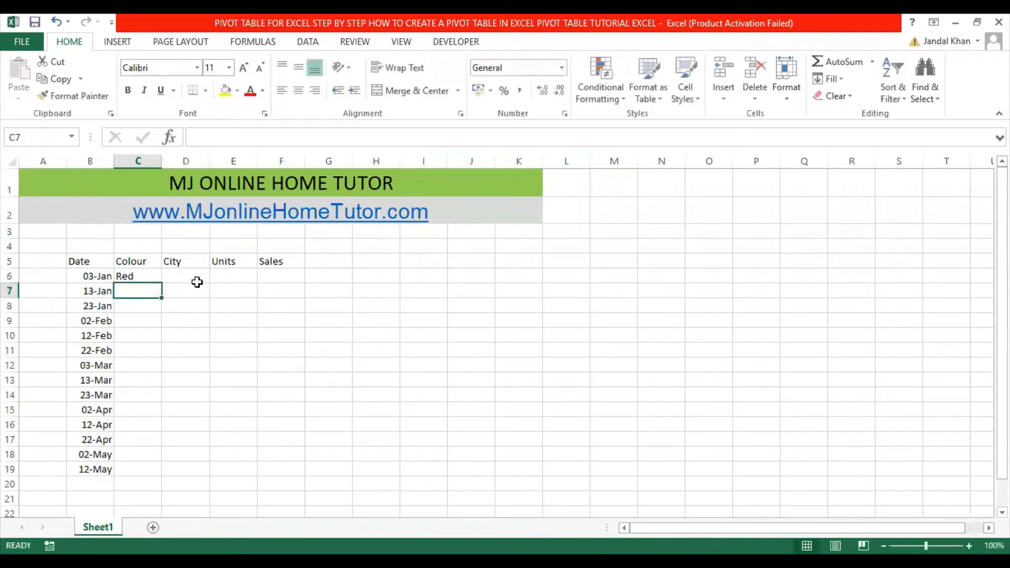
type("Black")
key("Return")
type("Green")
key("Return")
type("Y")
key("BackSpace")
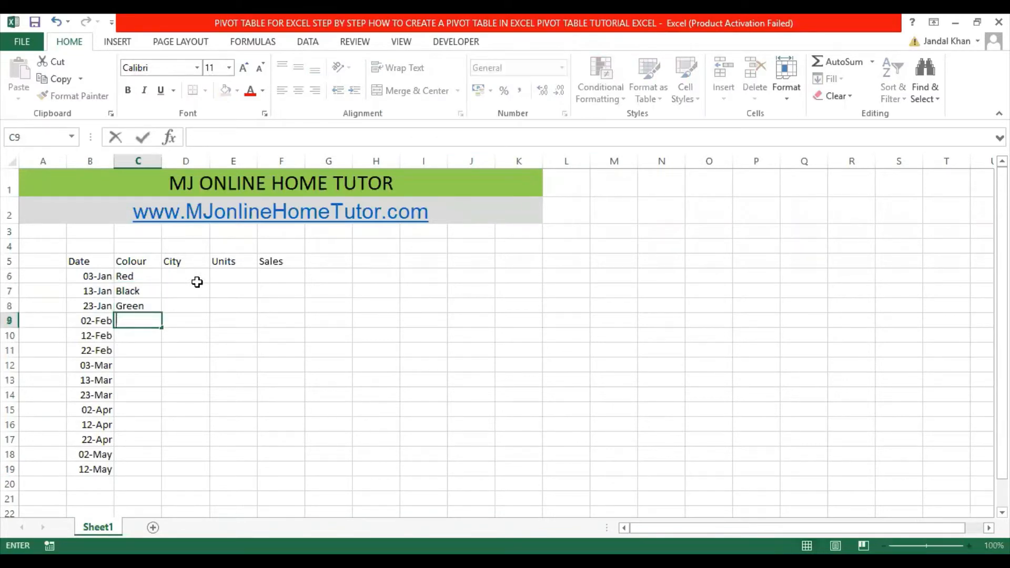
type("Blue")
key("Return")
type("Pink")
key("Return")
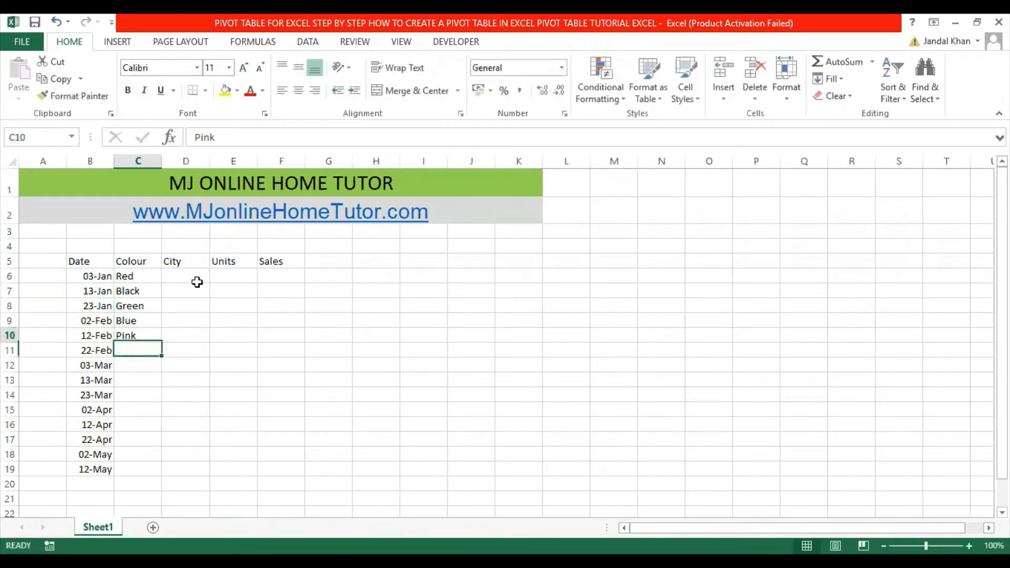
Extend the date series and the repeating colour list down to row 28.
key("Up")
key("Up")
key("Up")
key("Up")
key("Up")
key("ctrl+shift+Down")
left_click_drag(160, 344, 161, 497)
left_click_drag(90, 280, 113, 366)
double_click(114, 366)
Vary the colour order by copying the colours in C24:C28 over C15:C19 and C8:C12.
left_click_drag(129, 488, 136, 431)
key("ctrl+c")
left_click(131, 353)
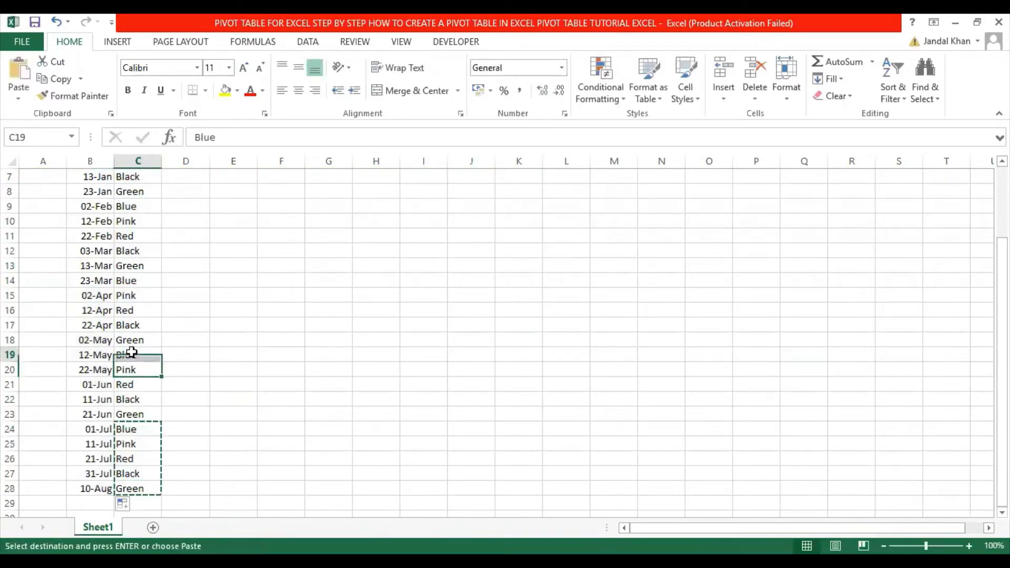
left_click(130, 296)
key("ctrl+v")
scroll(129, 281, "up", 2)
left_click(128, 310)
Enter New York, Los Angeles, Chicago, Boston and Huston under City in D6:D10.
left_click(185, 276)
scroll(214, 228, "down", 1)
type("New York")
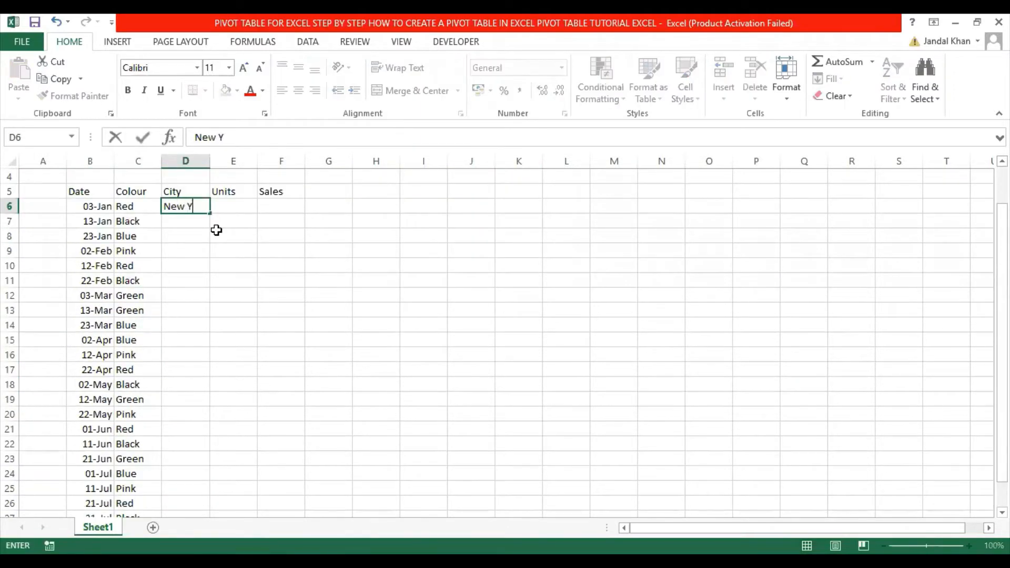
key("Return")
type("Los Angeles")
key("Return")
type("Ca")
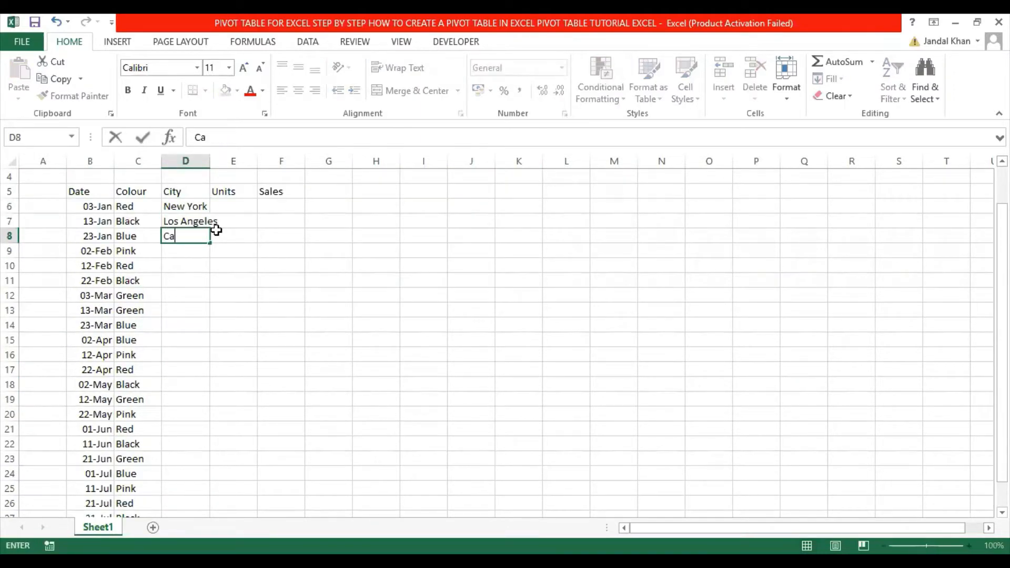
type("icago")
key("Return")
type("Boston")
key("Return")
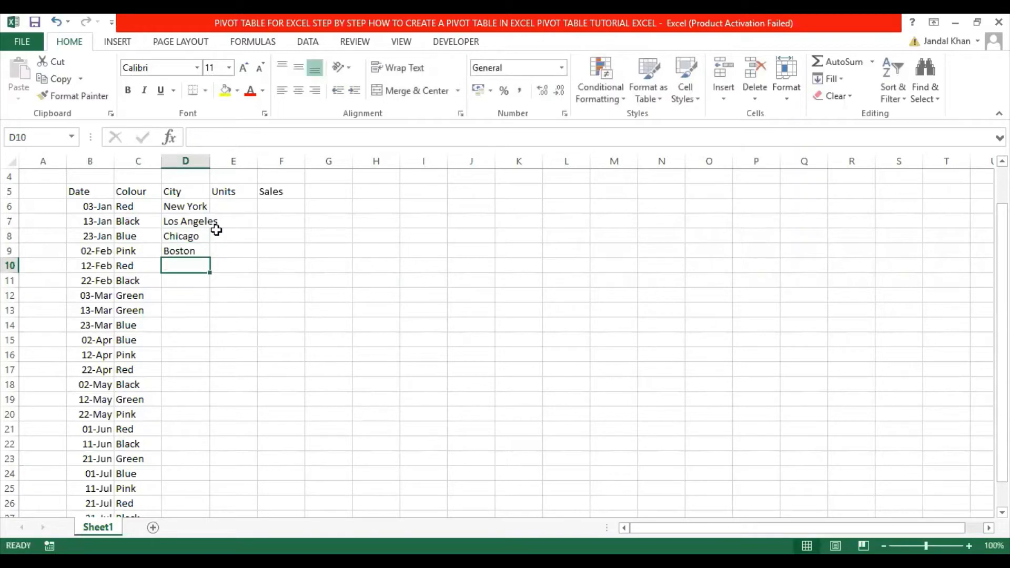
type("Huston")
key("Return")
Copy the five cities into D11:D15 and continue the city list down to D28.
key("Up")
key("Up")
key("Up")
key("Up")
key("Up")
key("shift+Down")
key("shift+Down")
key("shift+Down")
key("shift+Down")
key("ctrl+c")
key("Down")
key("Down")
key("Down")
key("Down")
key("Down")
key("ctrl+v")
key("Down")
key("Down")
key("Down")
key("Down")
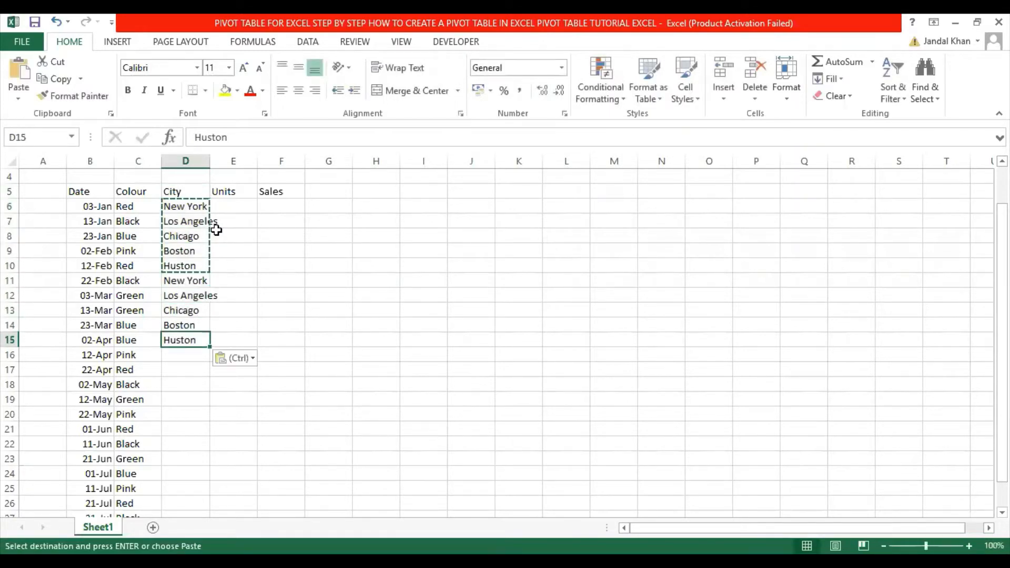
left_click_drag(201, 236, 209, 475)
left_click_drag(211, 391, 209, 445)
Copy the cities in D23:D26 over D16:D19 and autofit the width of column D.
left_click_drag(189, 369, 191, 409)
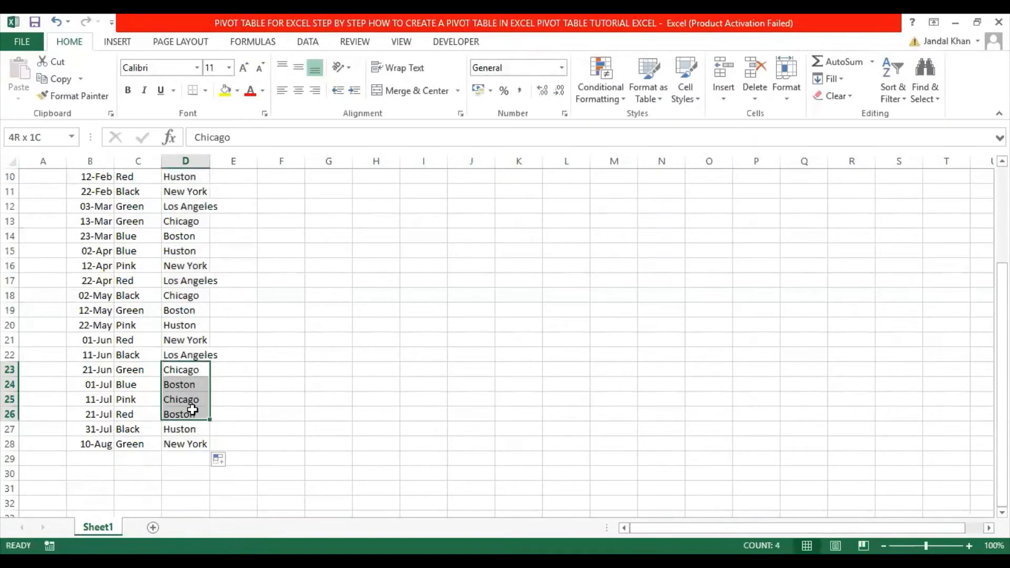
key("ctrl+c")
left_click(189, 266)
key("ctrl+v")
scroll(203, 316, "up", 3)
left_click(232, 276)
double_click(210, 161)
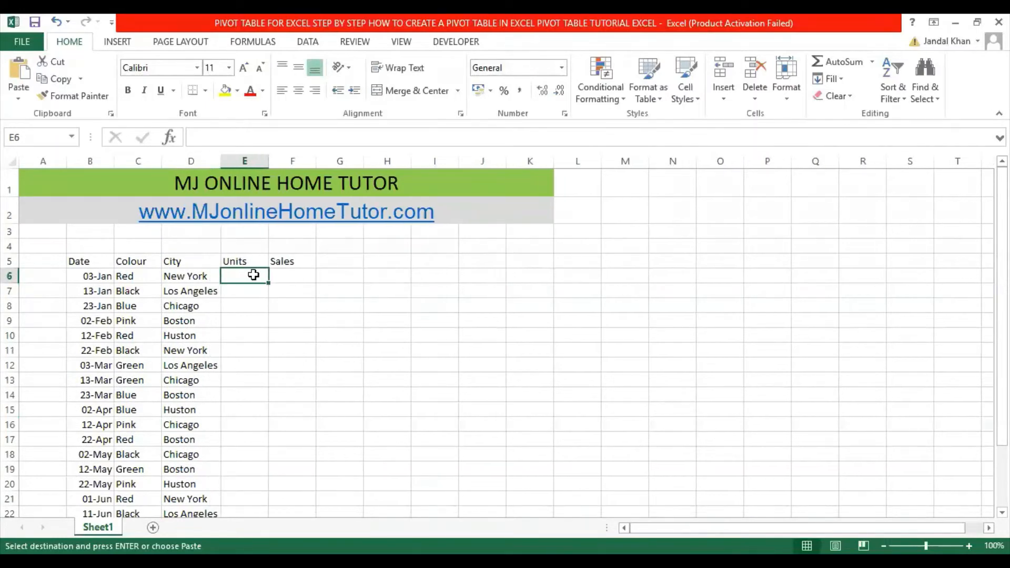
Enter =RANDBETWEEN(5,15) in E6 and copy it down the Units column to E28.
type("=")
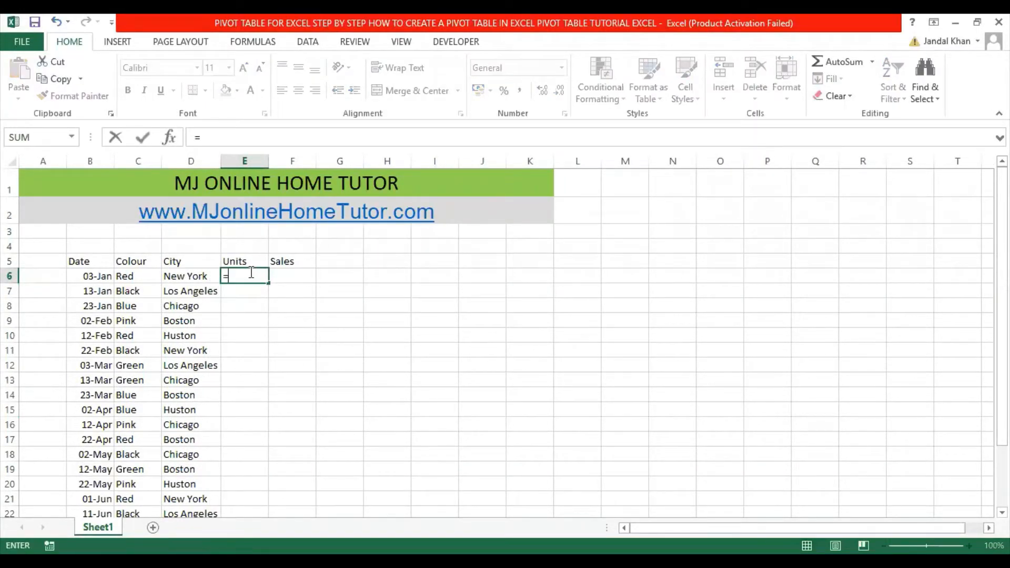
type("RANDBETWEEN(5,15")
key("ctrl+Return")
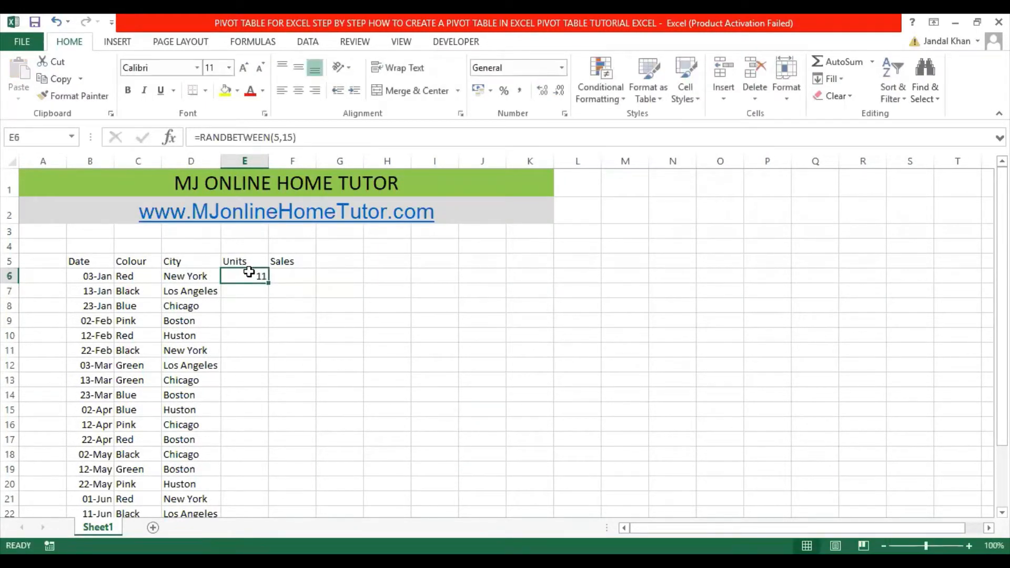
key("ctrl+c")
key("Left")
key("Left")
key("Left")
key("Right")
key("Right")
key("ctrl+Down")
key("Right")
key("ctrl+shift+Up")
key("ctrl+v")
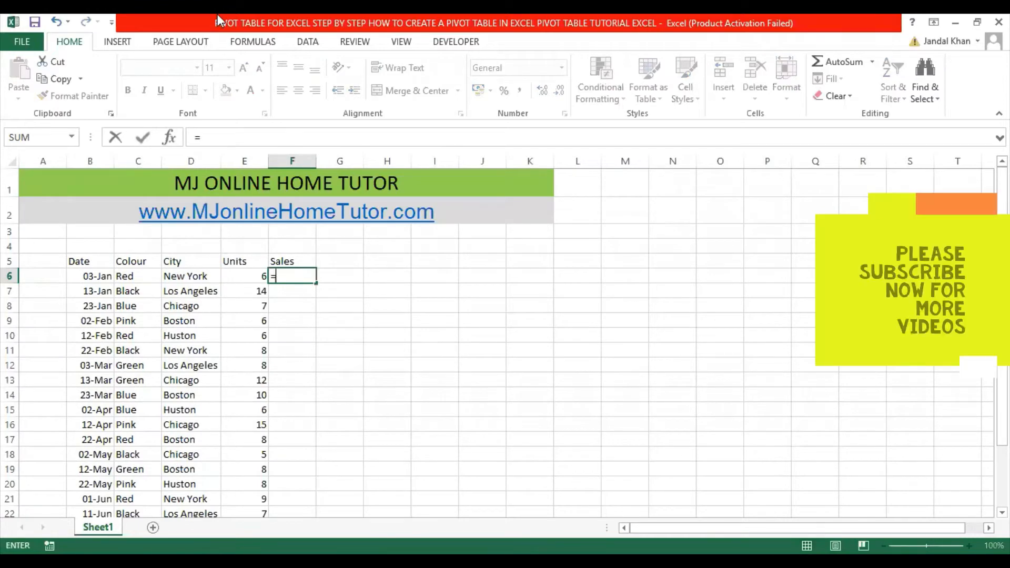
Fill the Sales cells F6:F28 with =RANDBETWEEN(5,454) and replace the formulas with their values.
type("RANDBETWEEN(5,454")
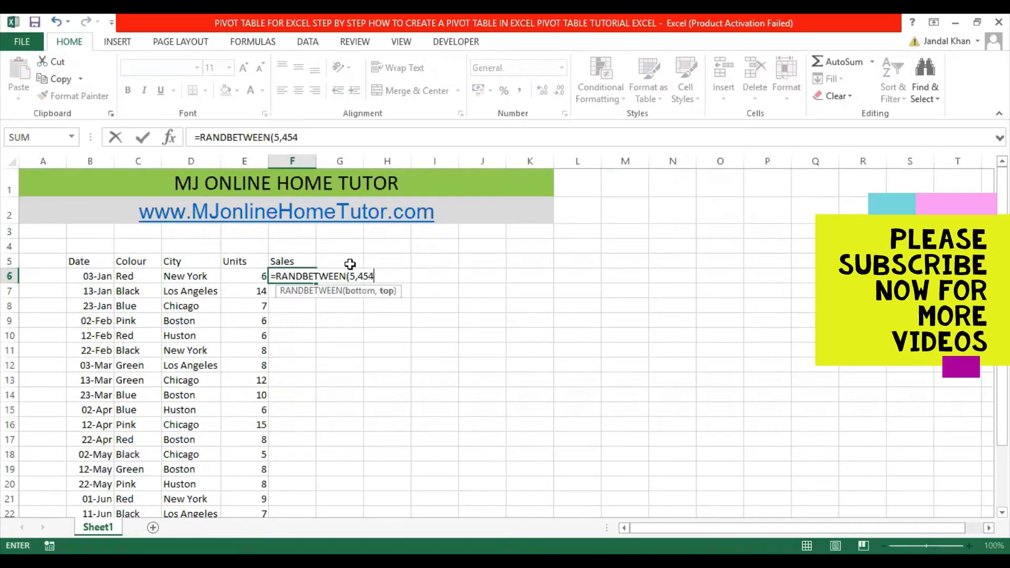
type(")")
key("ctrl+Return")
key("ctrl+c")
key("ctrl+shift+End")
key("ctrl+v")
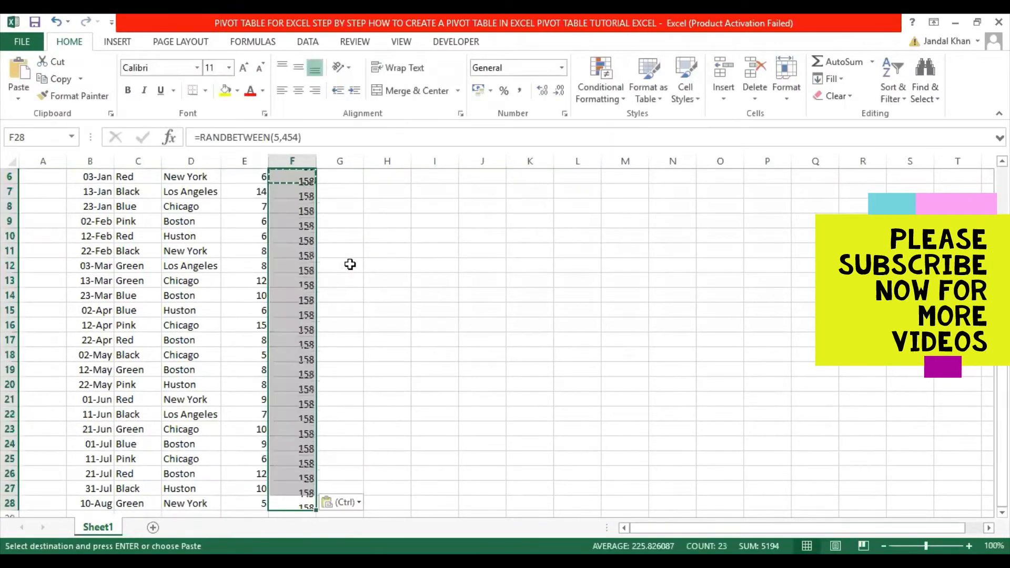
left_click(331, 514)
left_click(329, 445)
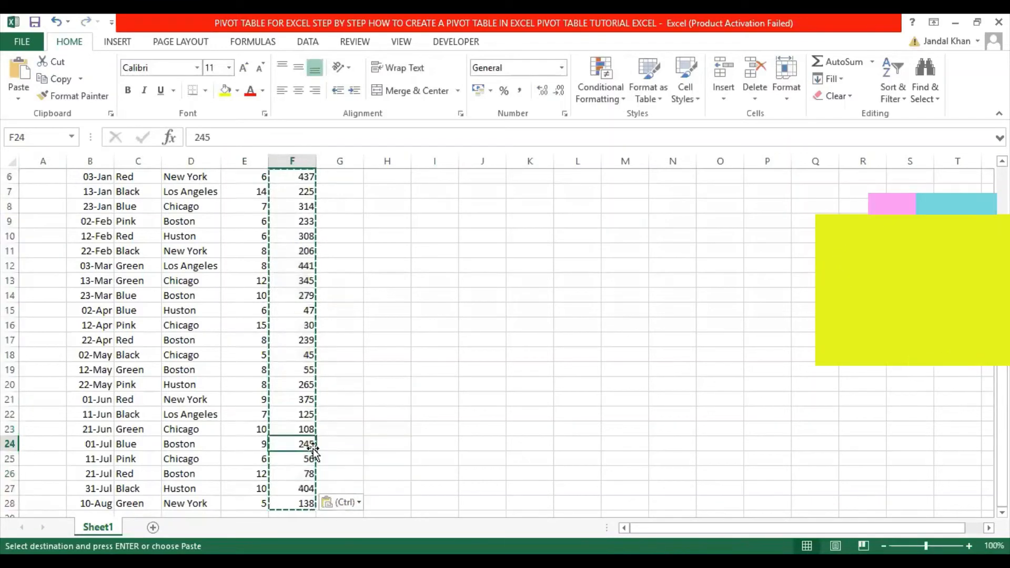
Format the data range B5:F28 as a table with headers in a blue banded style.
key("ctrl+Home")
key("Down")
key("Down")
key("Down")
key("Down")
key("Right")
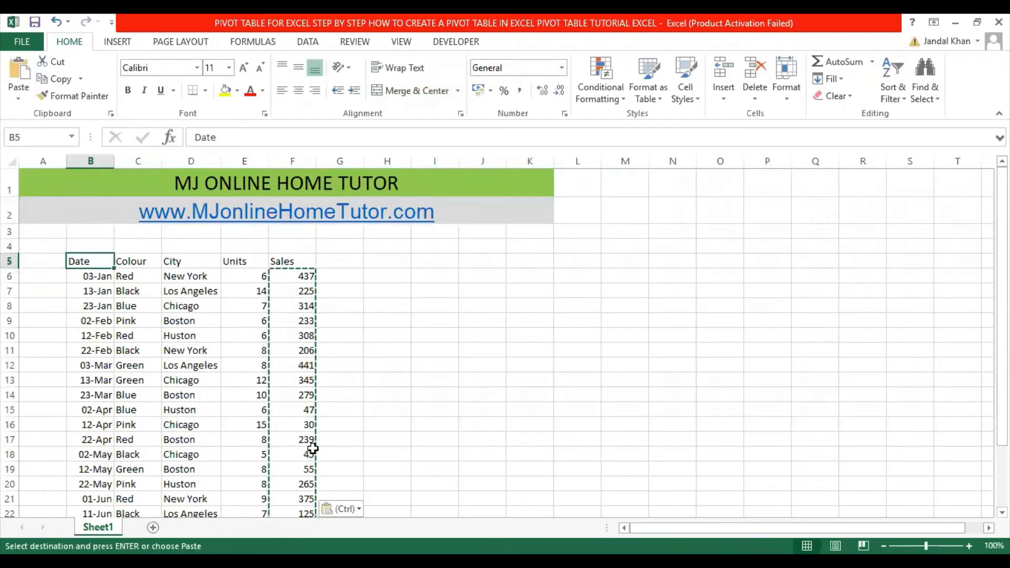
key("ctrl+shift+Right")
key("ctrl+shift+Down")
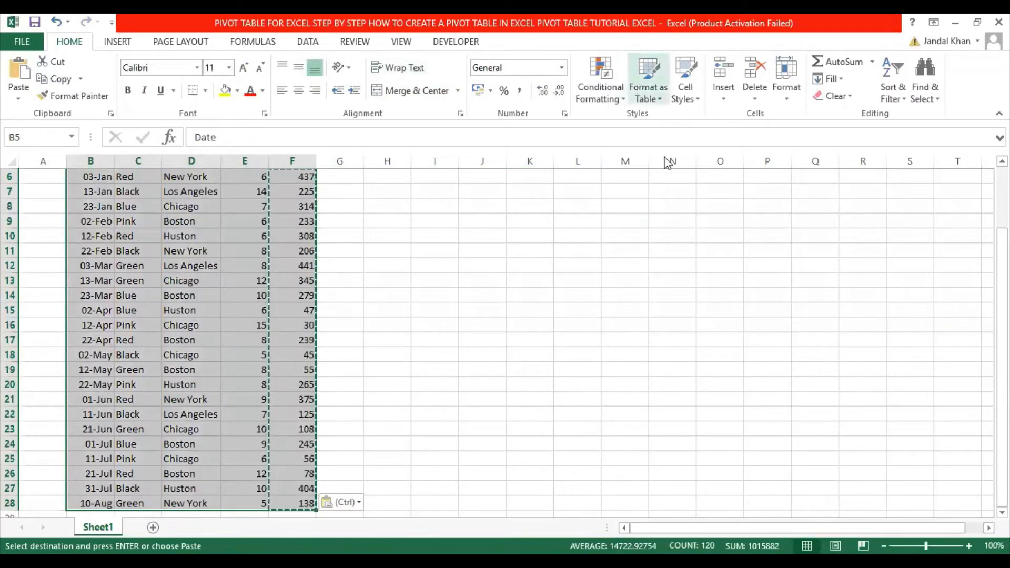
left_click(648, 91)
left_click(702, 270)
left_click(371, 283)
key("ctrl+Home")
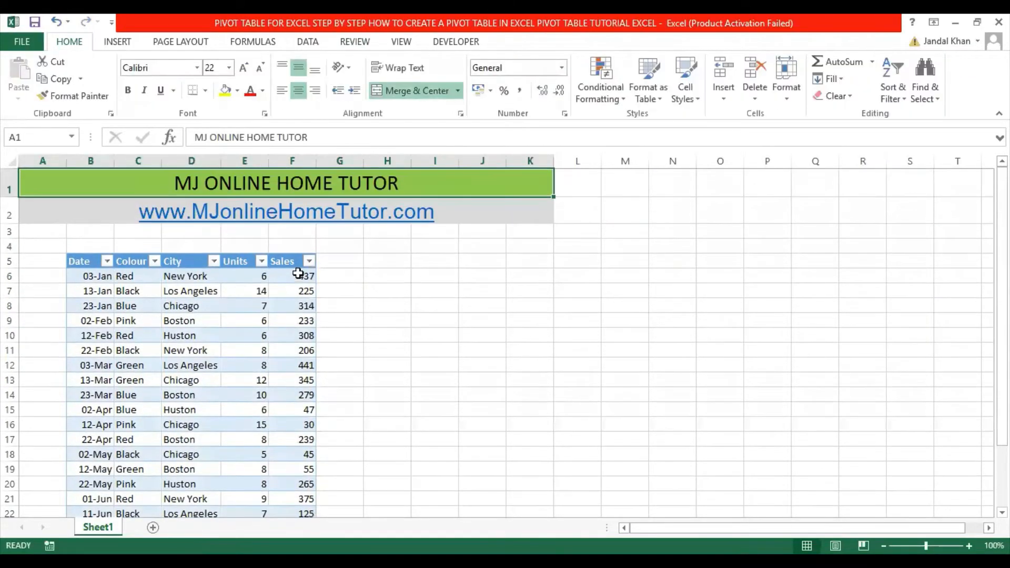
Create a PivotTable from the table range B5:F28 on a new worksheet and add Sales as its summed value.
left_click(116, 42)
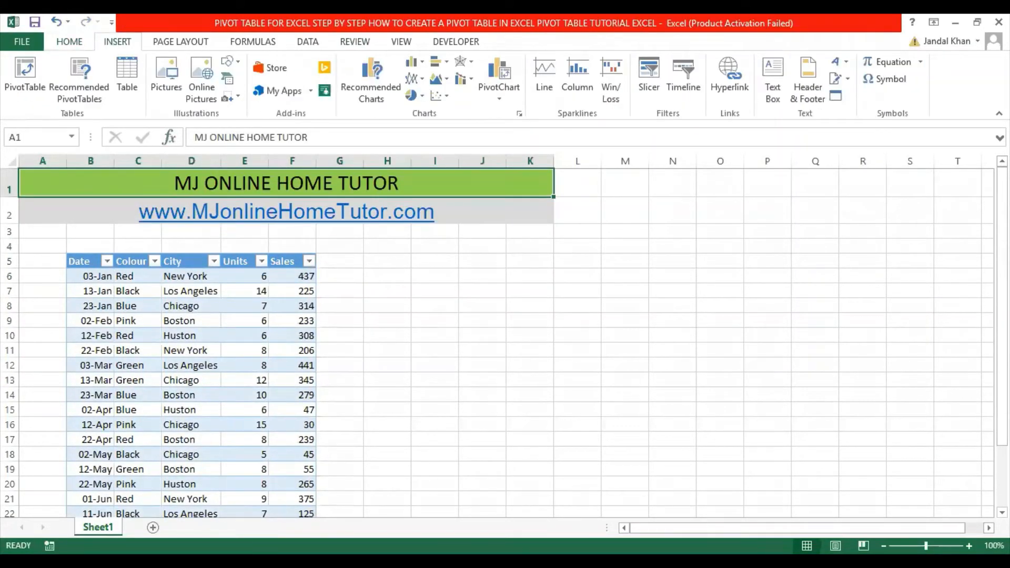
left_click(81, 261)
key("ctrl+shift+Right")
key("ctrl+shift+Down")
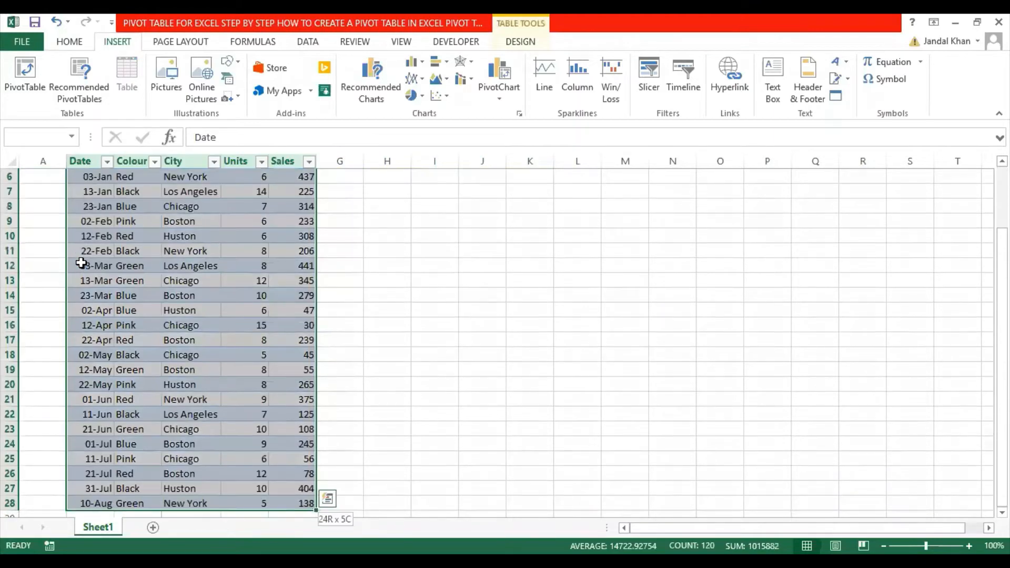
scroll(69, 242, "up", 2)
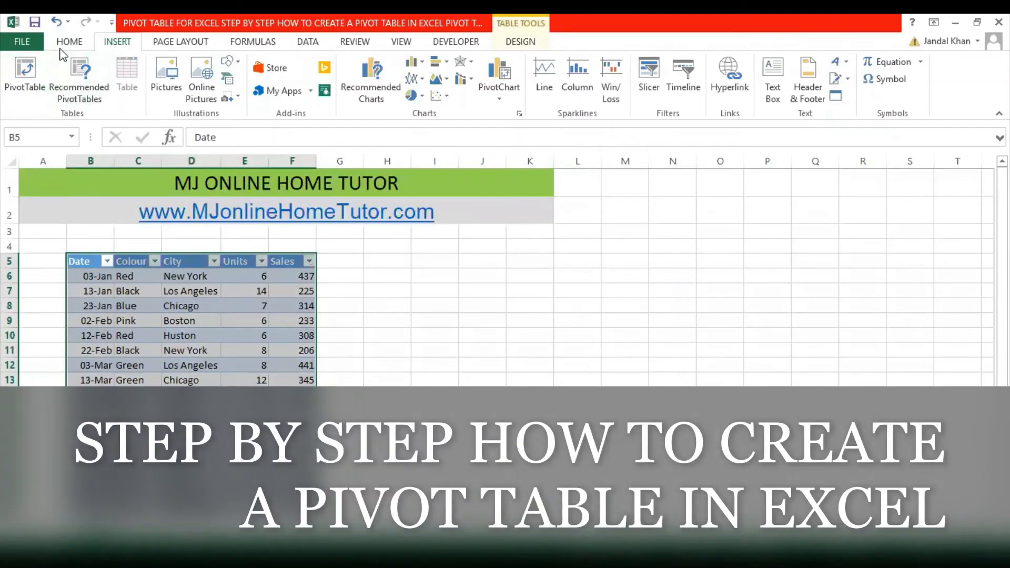
left_click(65, 43)
left_click(104, 43)
left_click(25, 74)
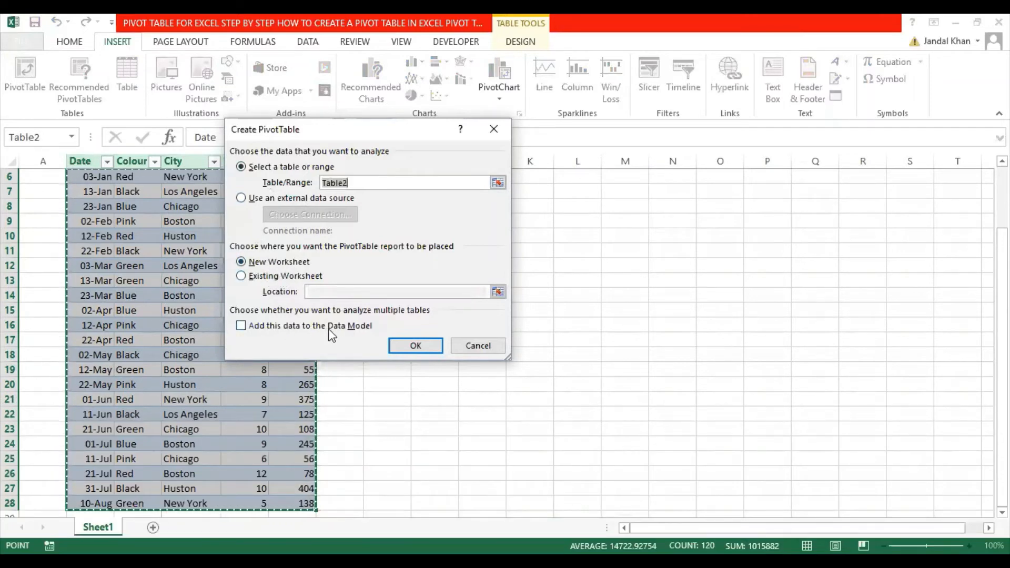
left_click(401, 344)
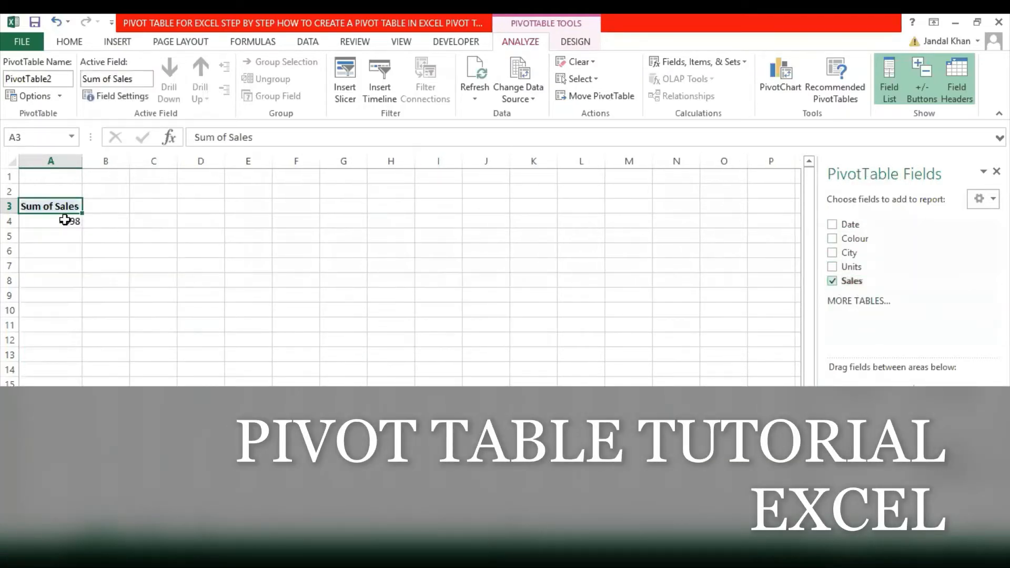
Format the Sum of Sales value in A4 as accounting with the US dollar symbol.
left_click(65, 220)
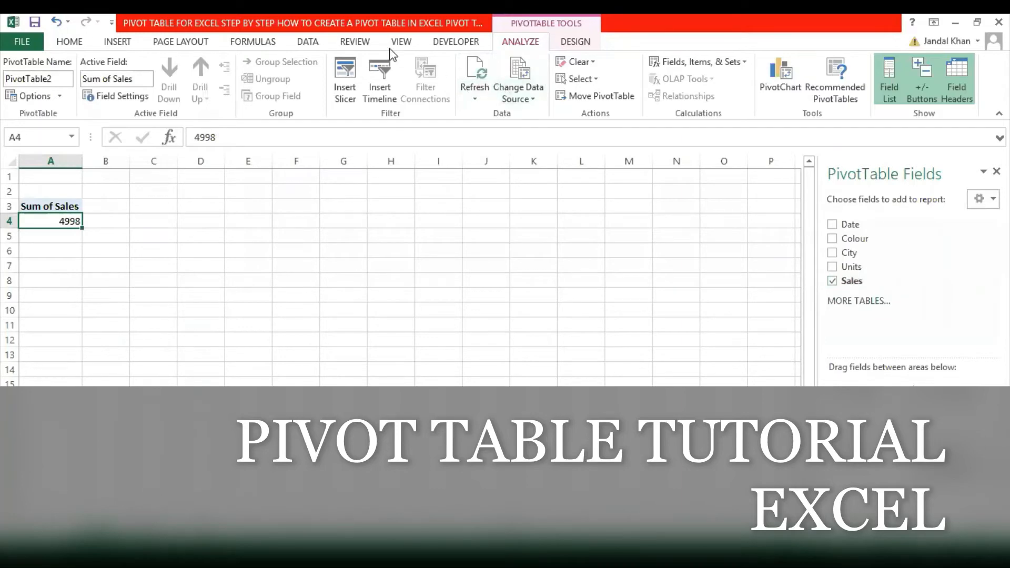
left_click(71, 42)
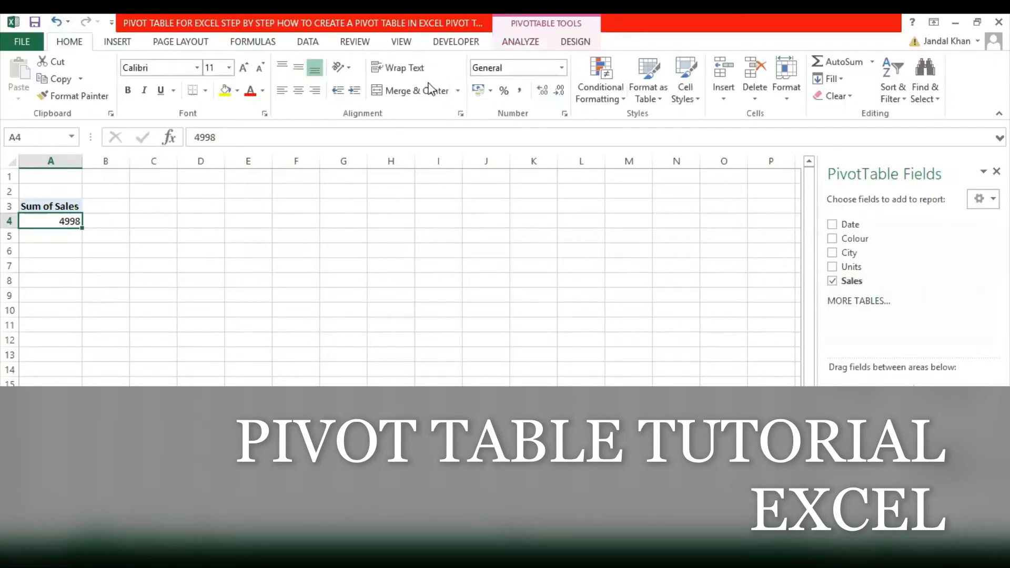
left_click(562, 67)
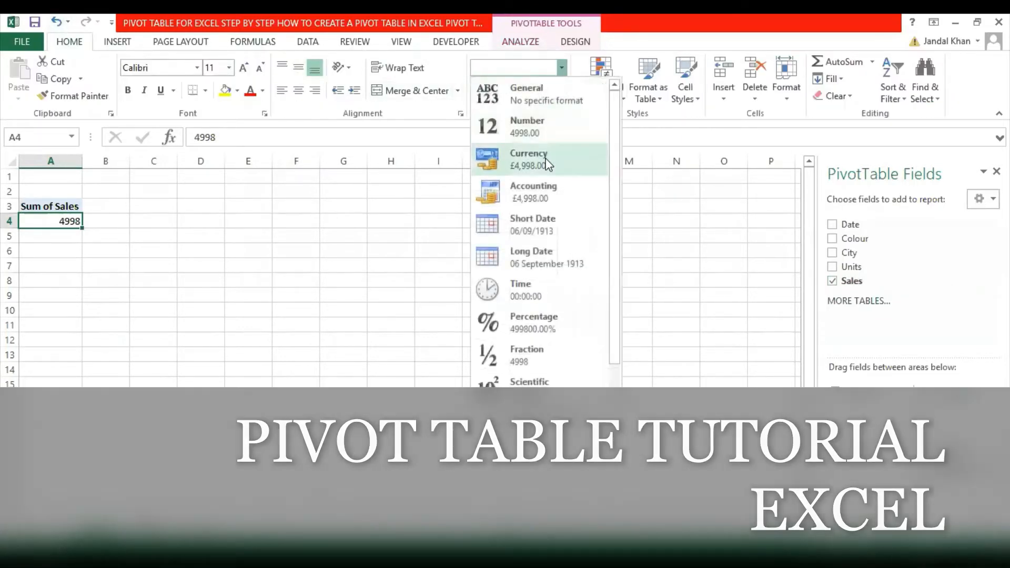
left_click(531, 157)
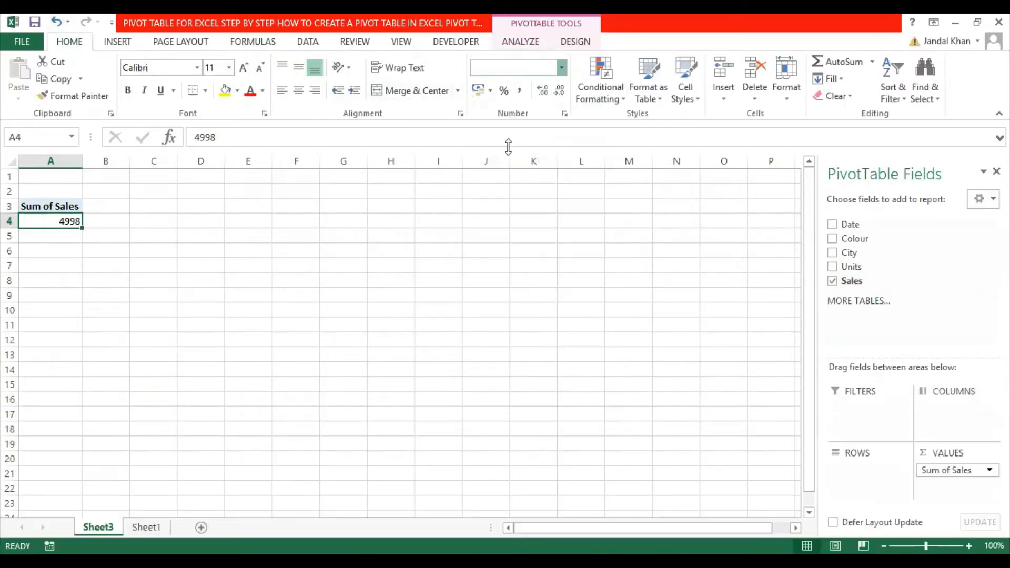
left_click(491, 90)
left_click(494, 128)
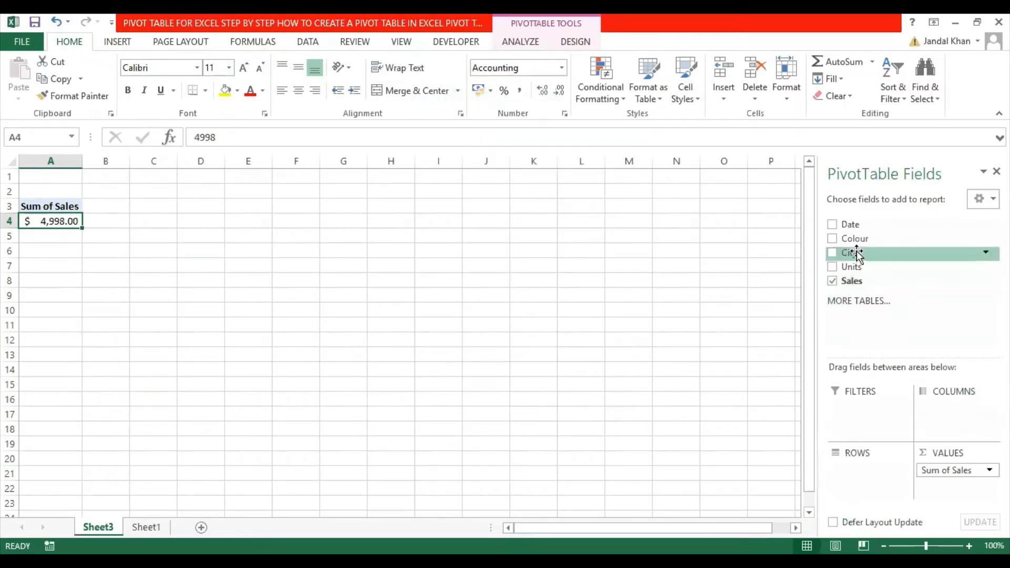
Add the Colour field to the rows of the pivot table to break down sales by colour.
left_click_drag(856, 238, 864, 469)
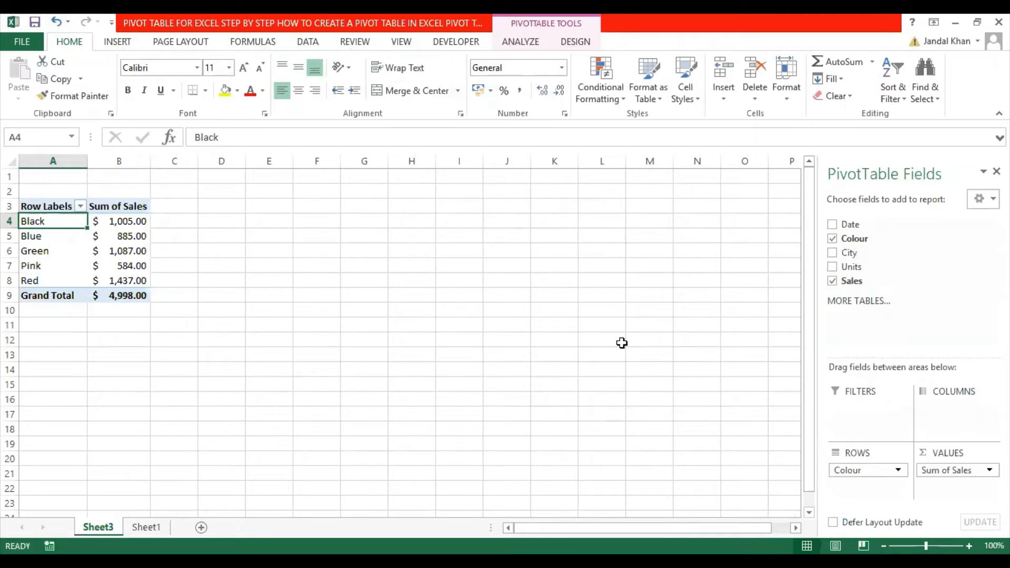
left_click_drag(69, 210, 124, 297)
left_click(129, 246)
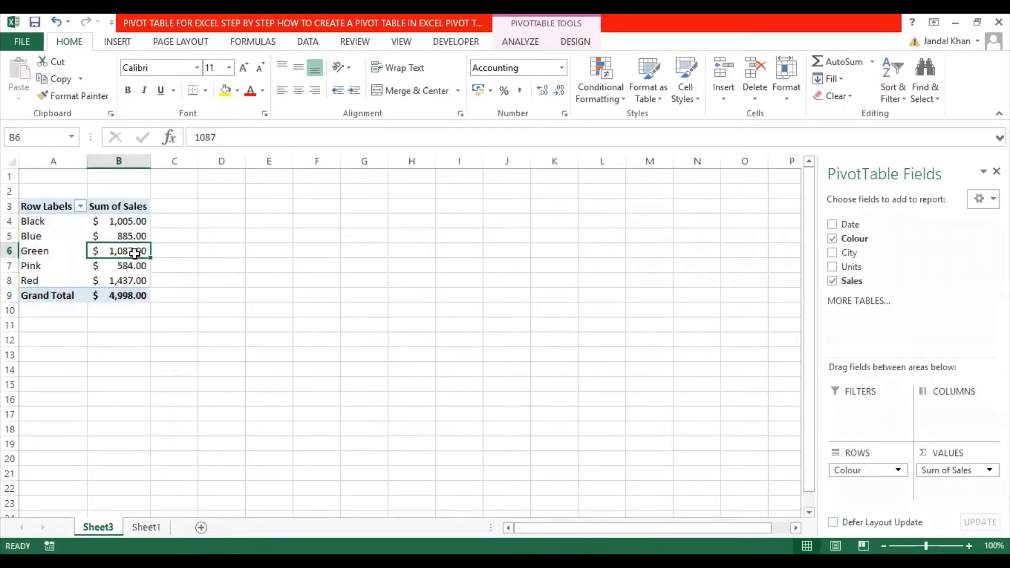
Set the Sum of Sales number format to Currency in US dollars with 0 decimal places.
right_click(110, 249)
left_click(151, 288)
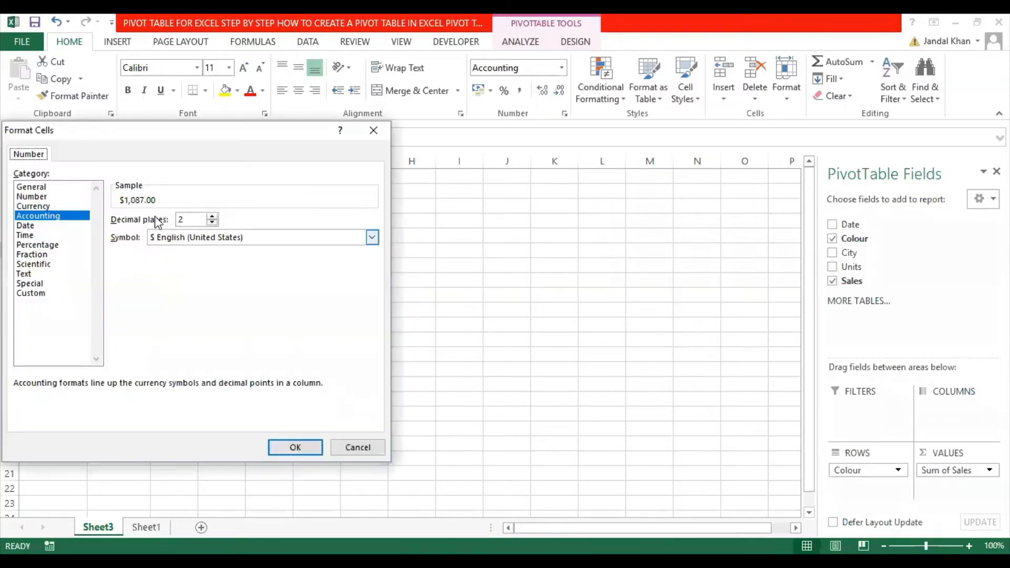
left_click(77, 205)
left_click(211, 223)
left_click(212, 223)
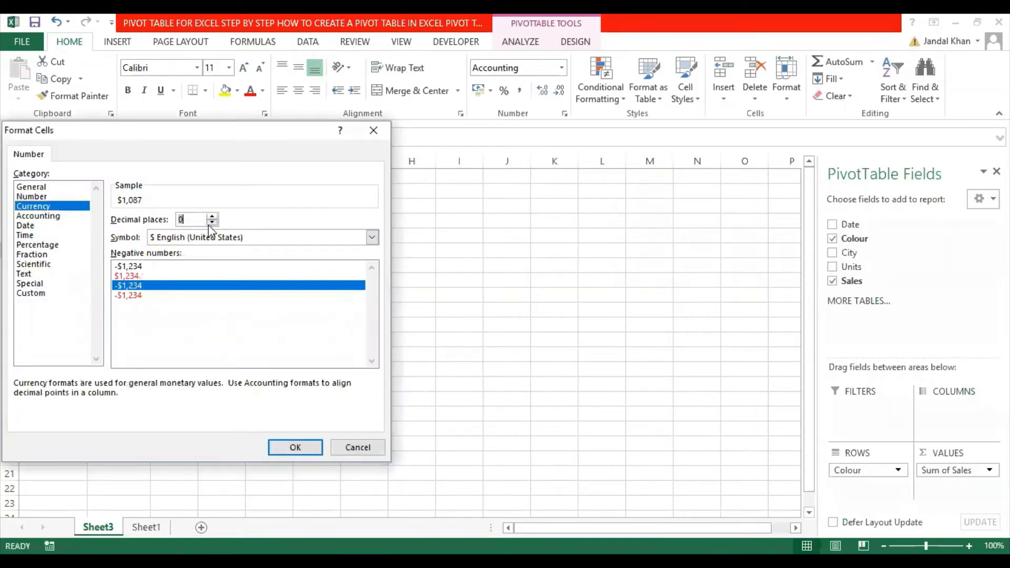
left_click(282, 447)
left_click_drag(120, 222, 127, 298)
left_click(120, 200)
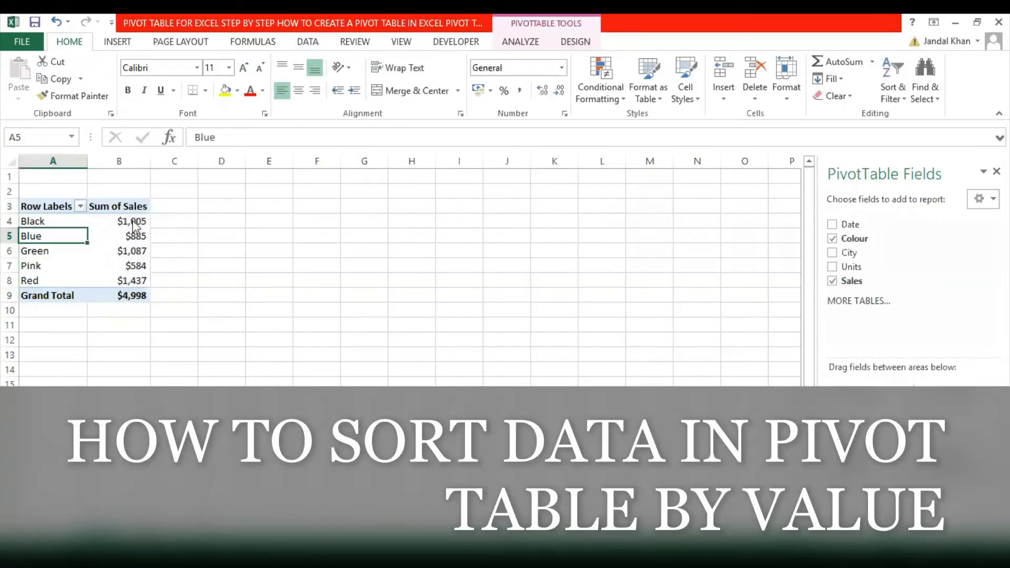
Sort the pivot table's colours by Sum of Sales from smallest to largest.
right_click(134, 222)
mouse_move(169, 304)
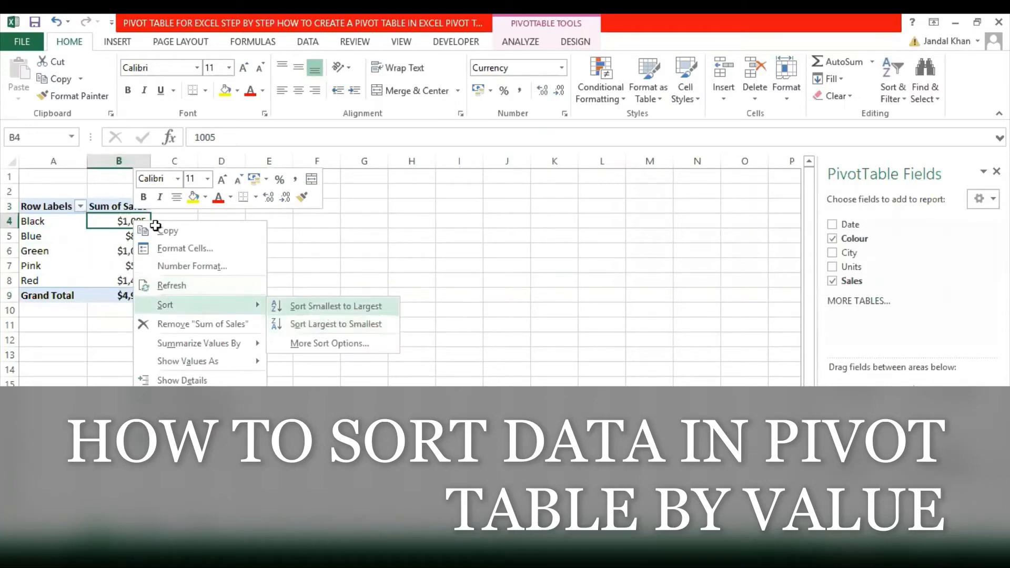
left_click_drag(138, 224, 134, 284)
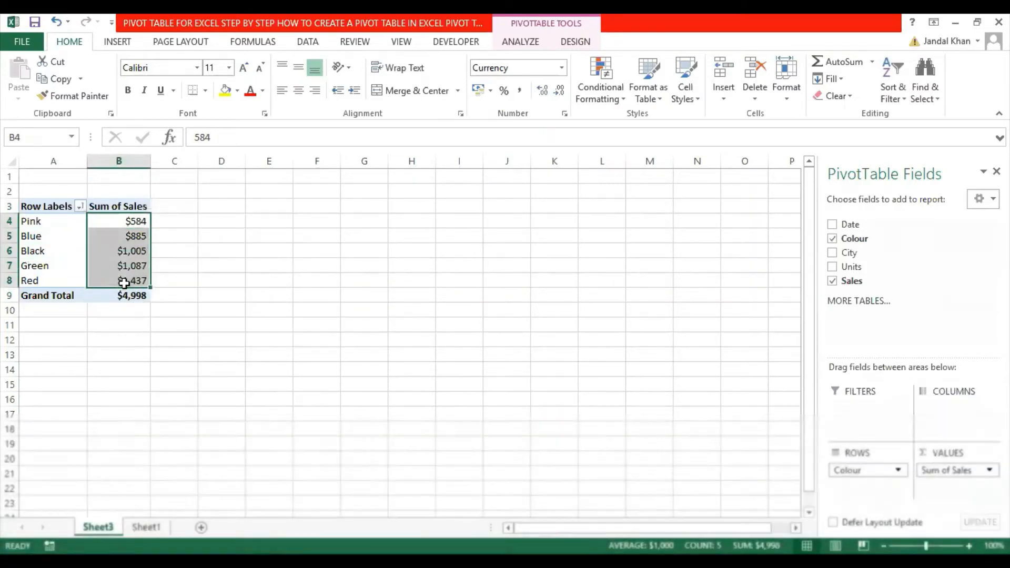
left_click_drag(42, 206, 126, 295)
left_click(127, 294)
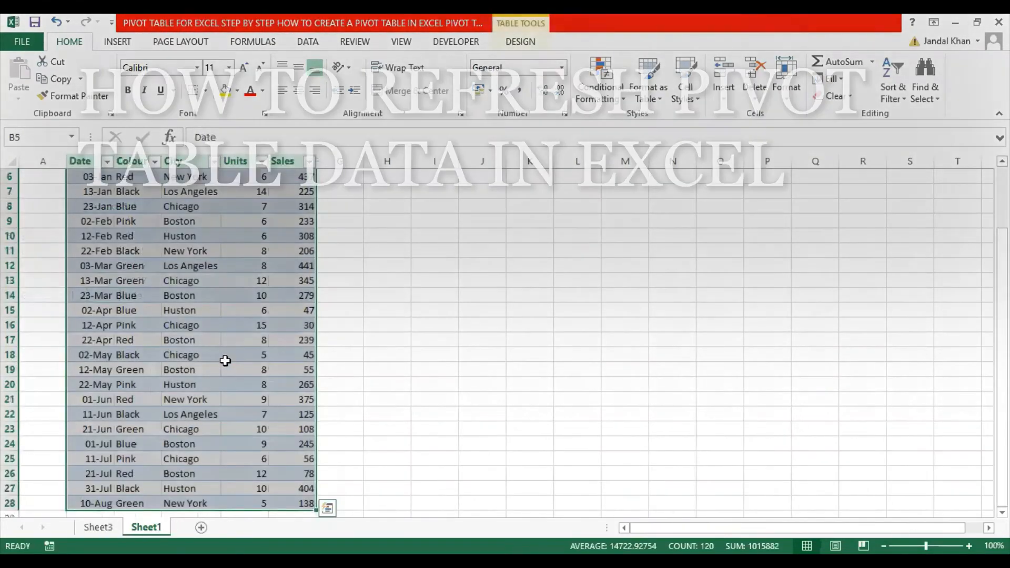
Set the Sales value of the 11-Jul Pink Chicago row, F25 on Sheet1, to 560000.
left_click(301, 455)
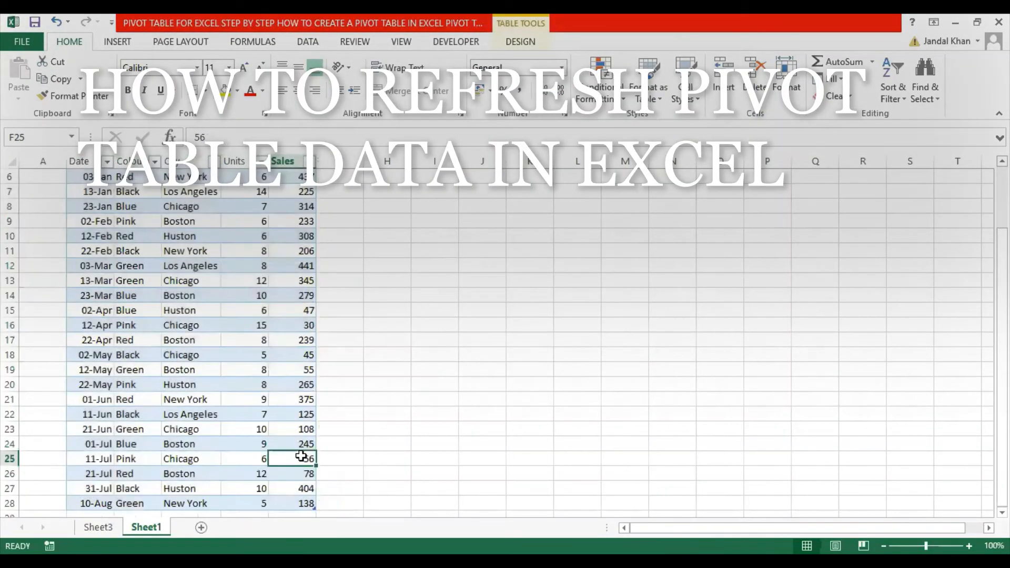
type("5")
key("Return")
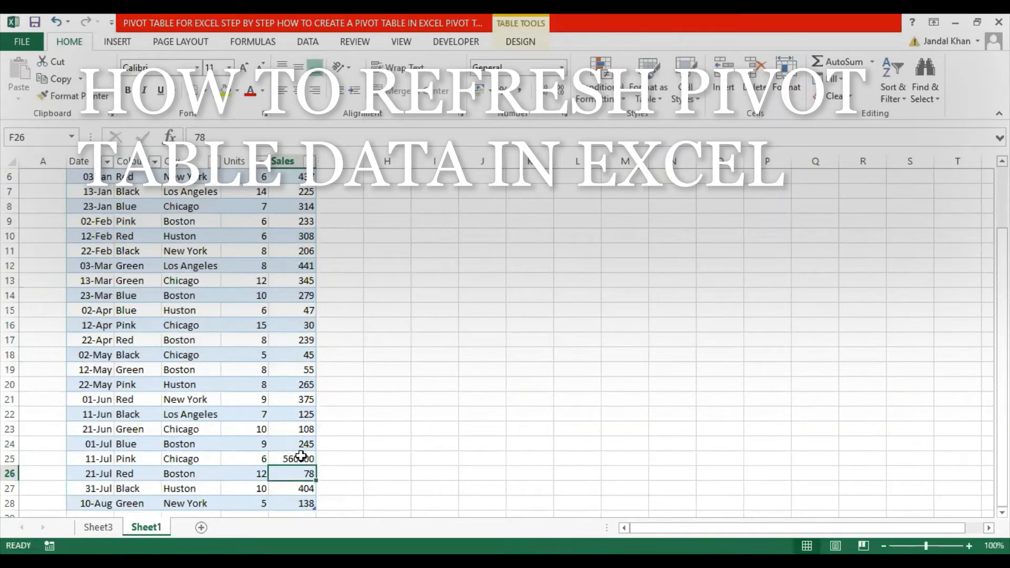
key("Up")
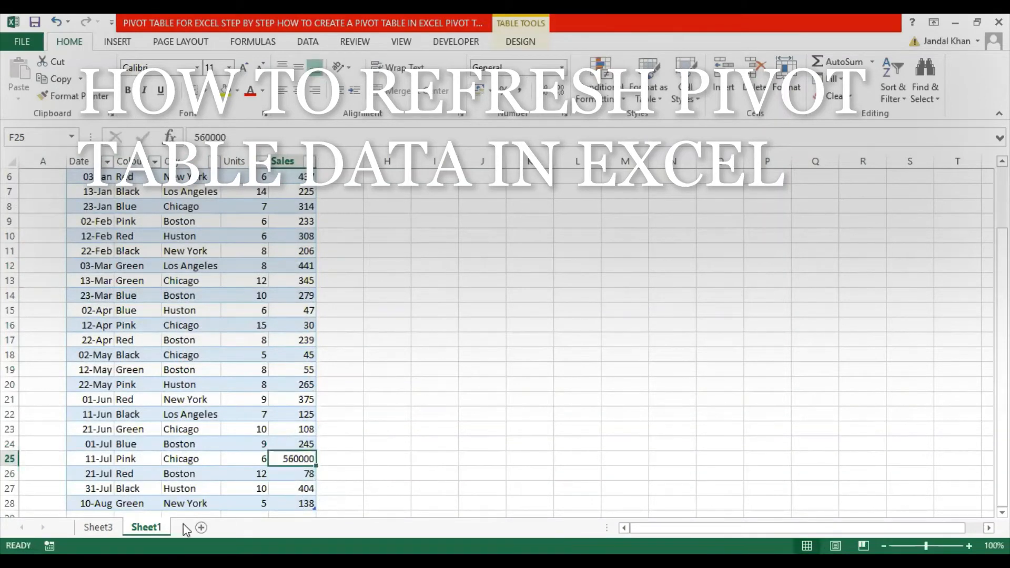
Refresh the pivot table on Sheet3 to pick up the changed Pink sales value.
key("ctrl+Page_Up")
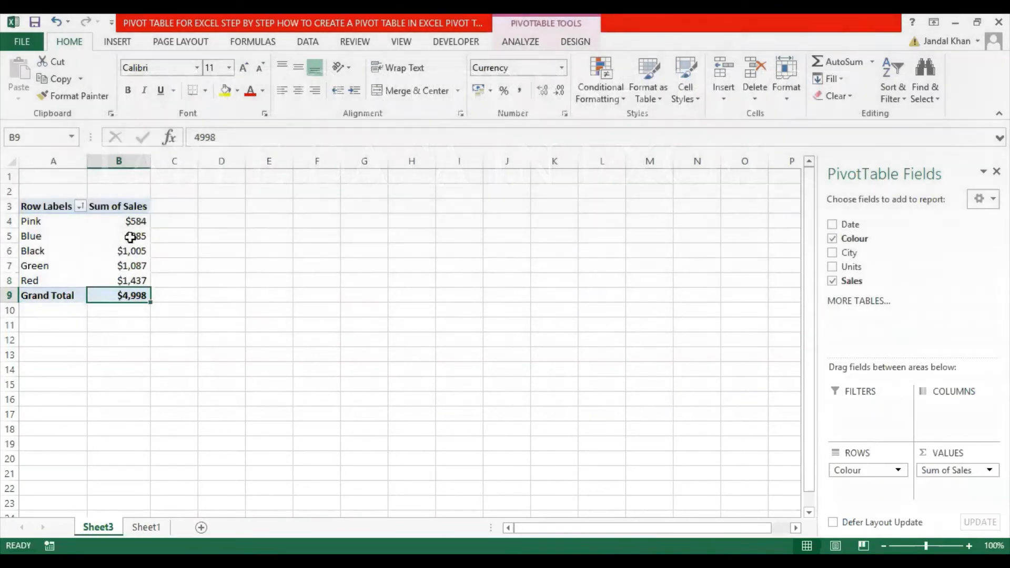
right_click(130, 237)
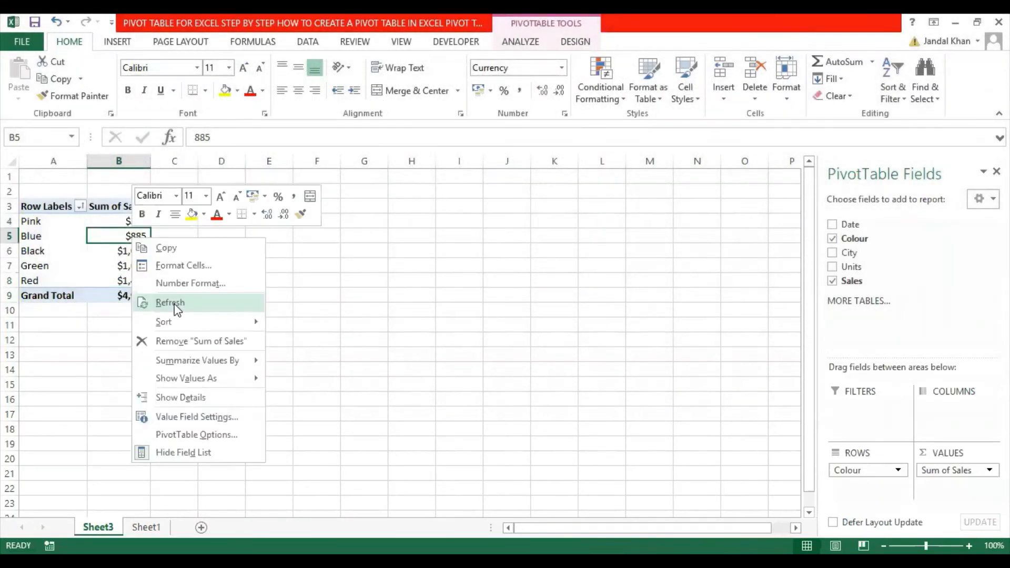
left_click(152, 302)
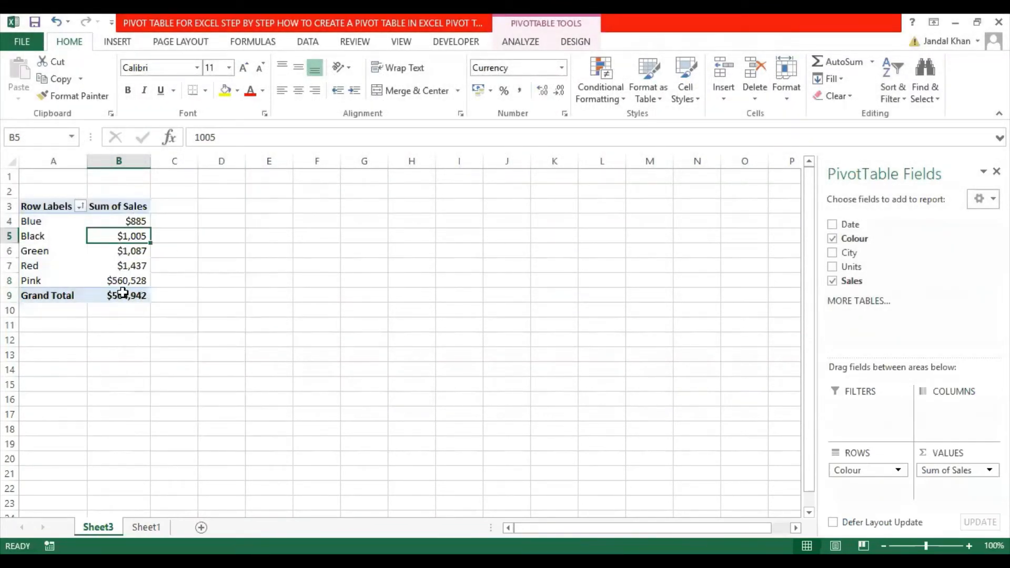
left_click(123, 280)
Set the 11-Jul Pink Sales value in F25 on Sheet1 back to 56.
key("ctrl+Page_Down")
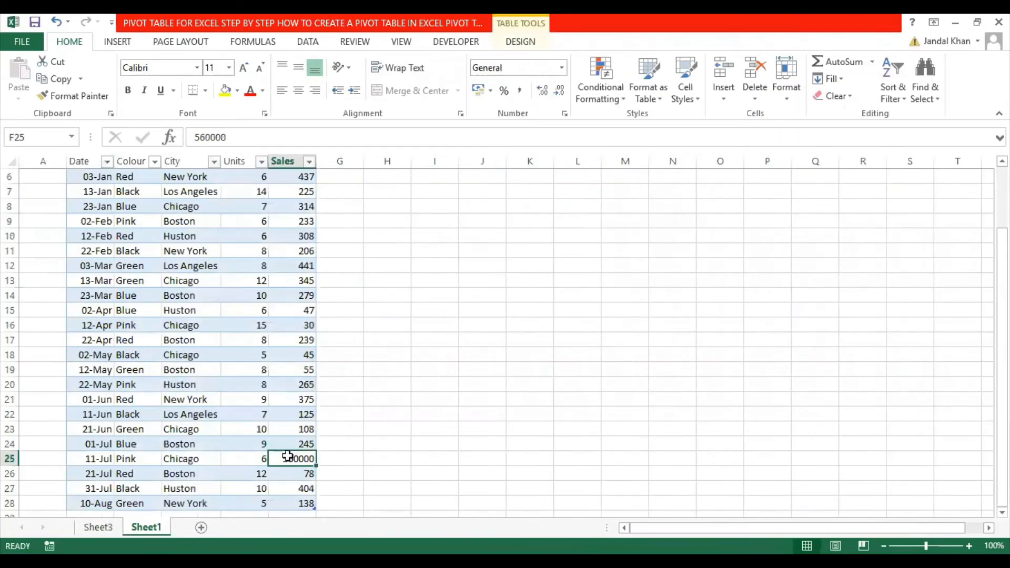
type("56")
key("Return")
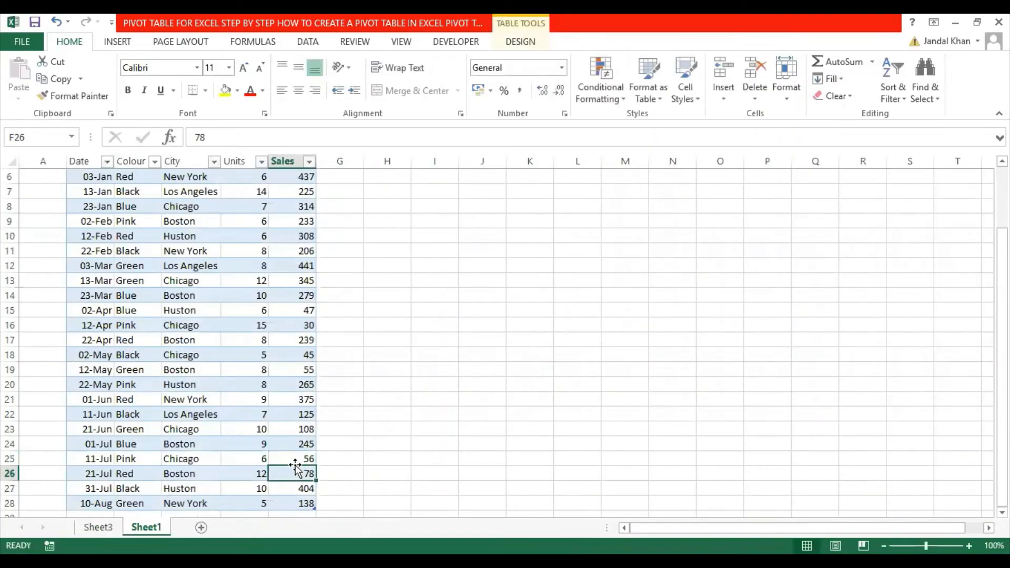
left_click(123, 463)
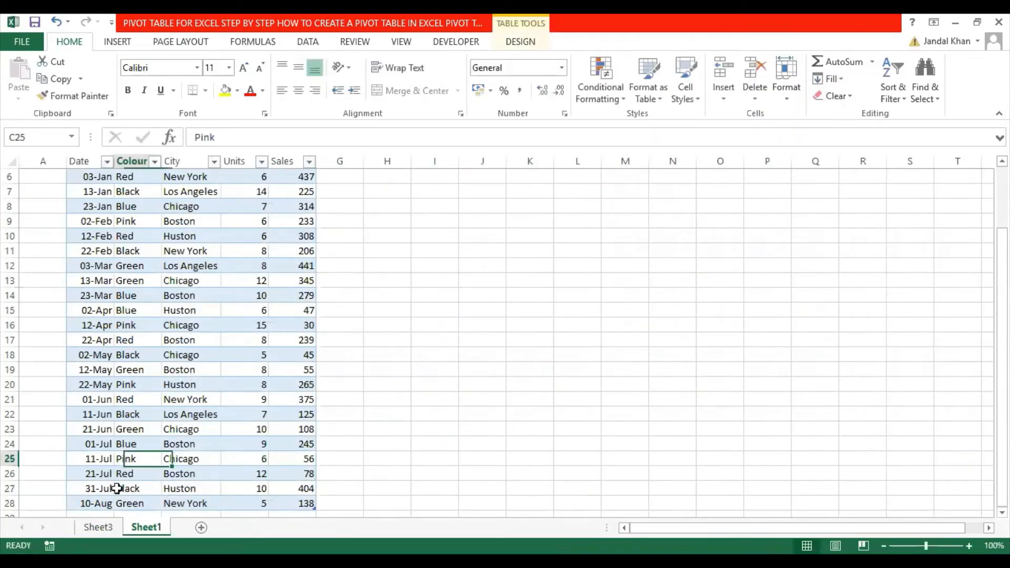
Refresh the Sheet3 pivot table again so it uses the restored source data.
left_click(99, 526)
left_click(25, 282)
left_click(115, 280)
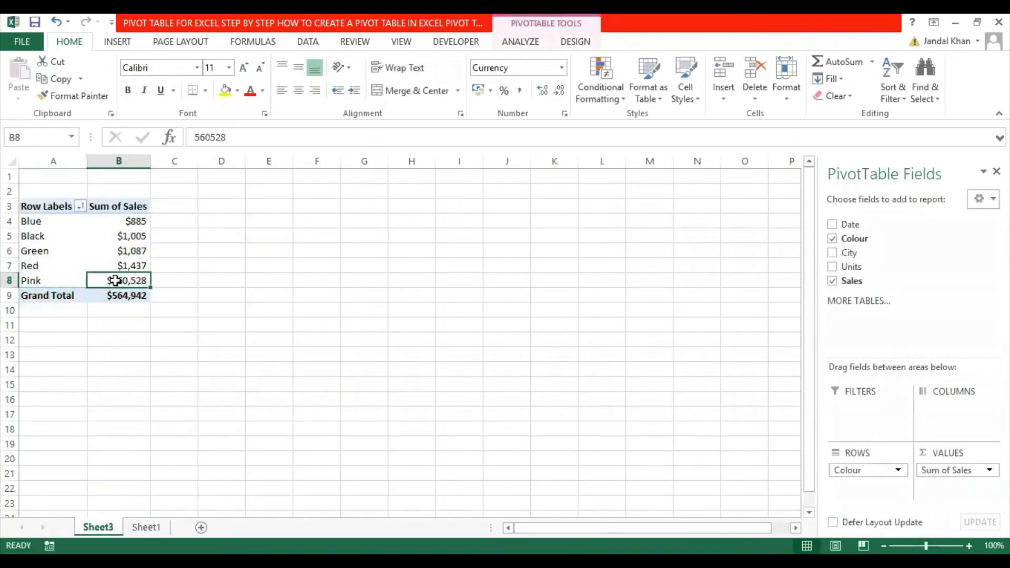
right_click(115, 280)
left_click(157, 346)
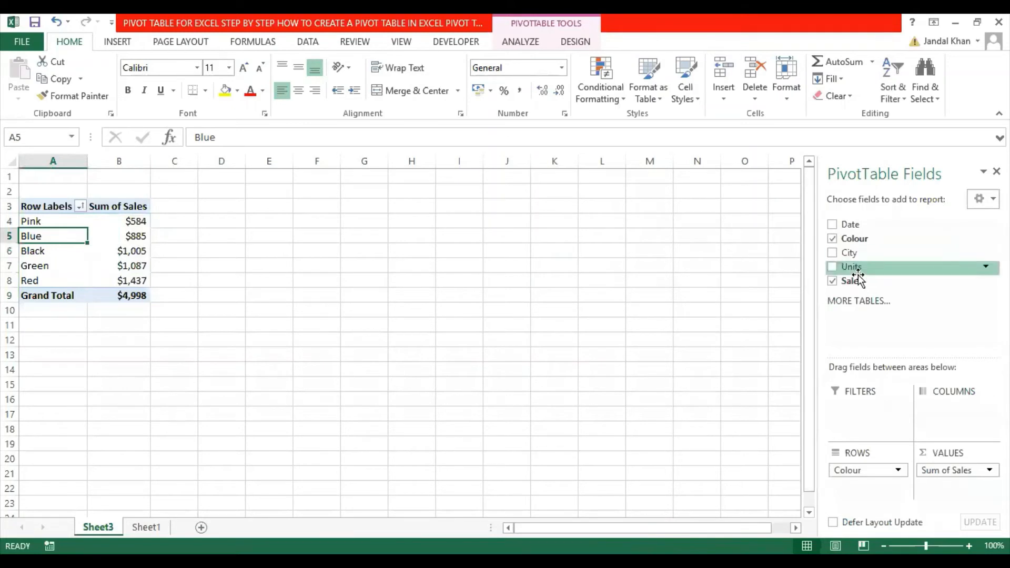
Add Sales to the pivot values a second time and show that column as % of Grand Total.
left_click_drag(867, 282, 958, 483)
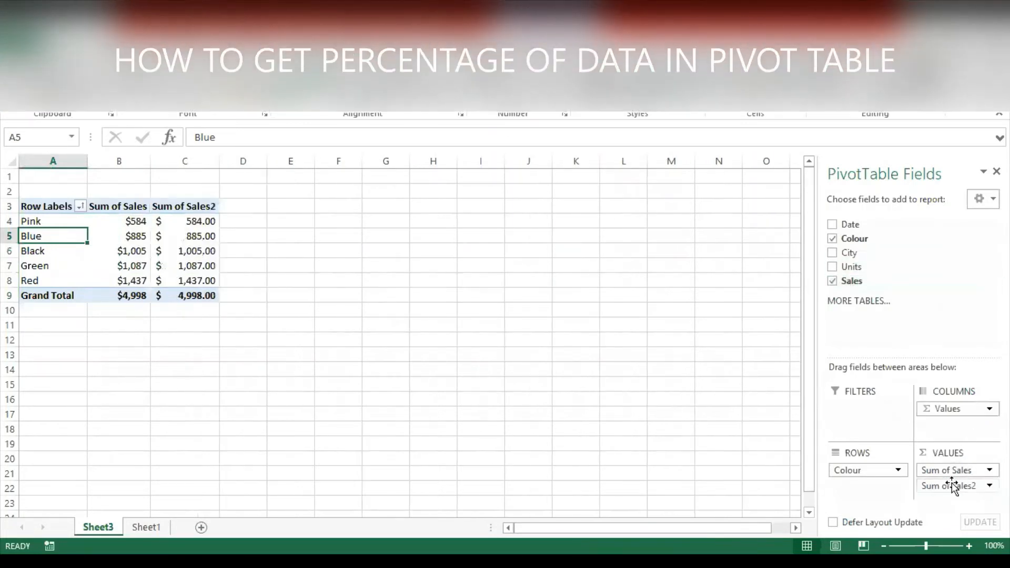
left_click(209, 225)
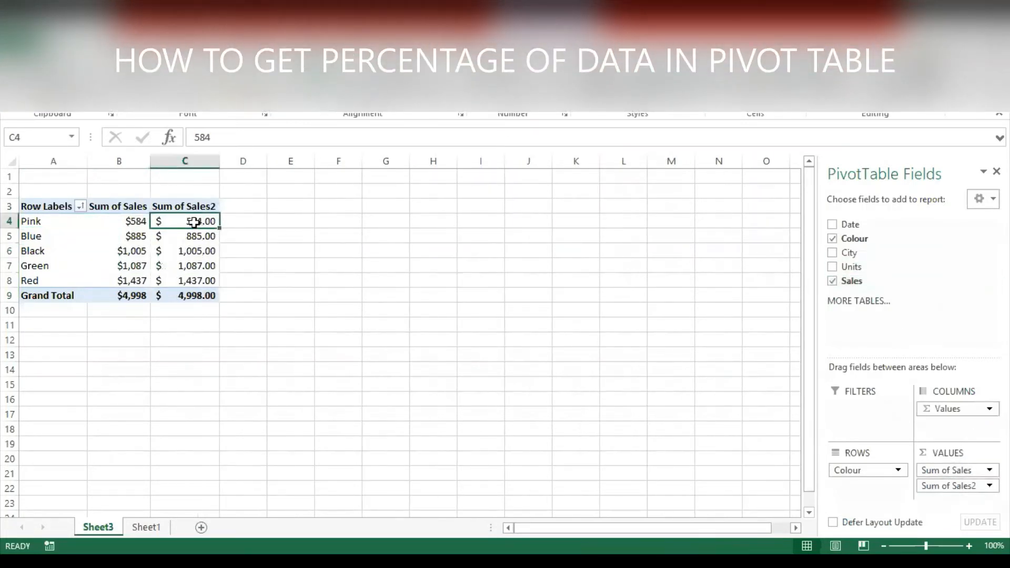
right_click(194, 223)
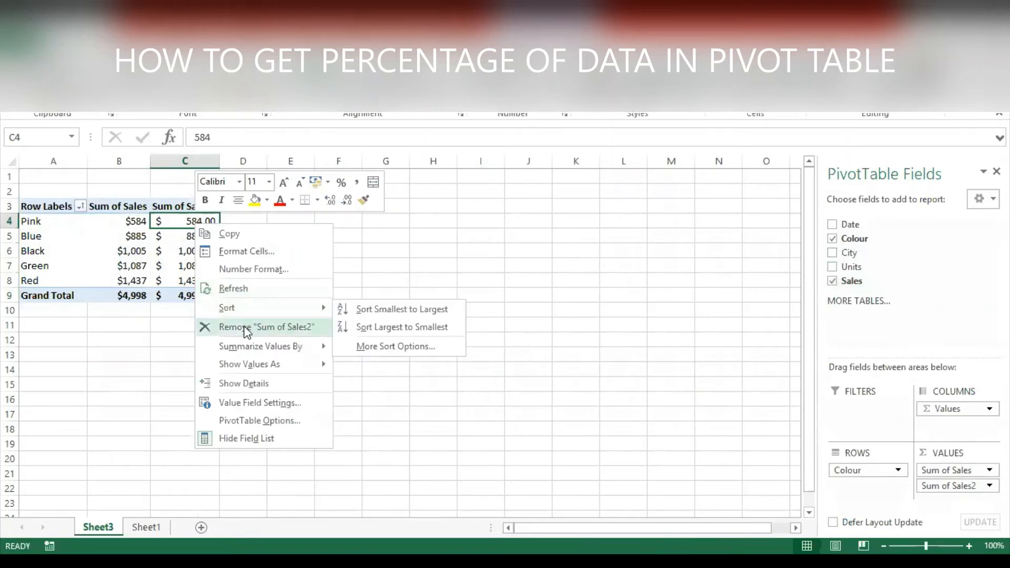
mouse_move(253, 364)
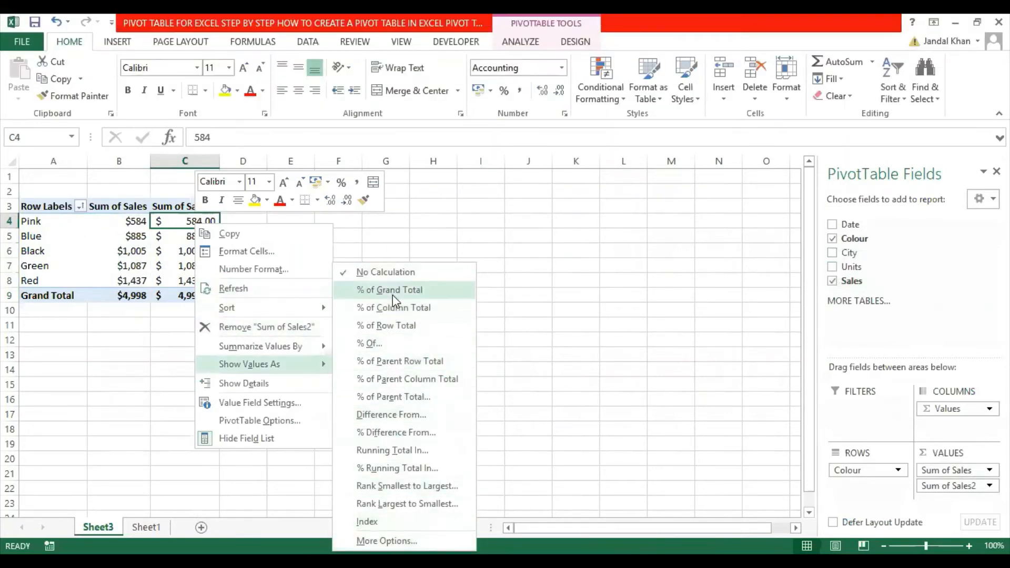
left_click(397, 290)
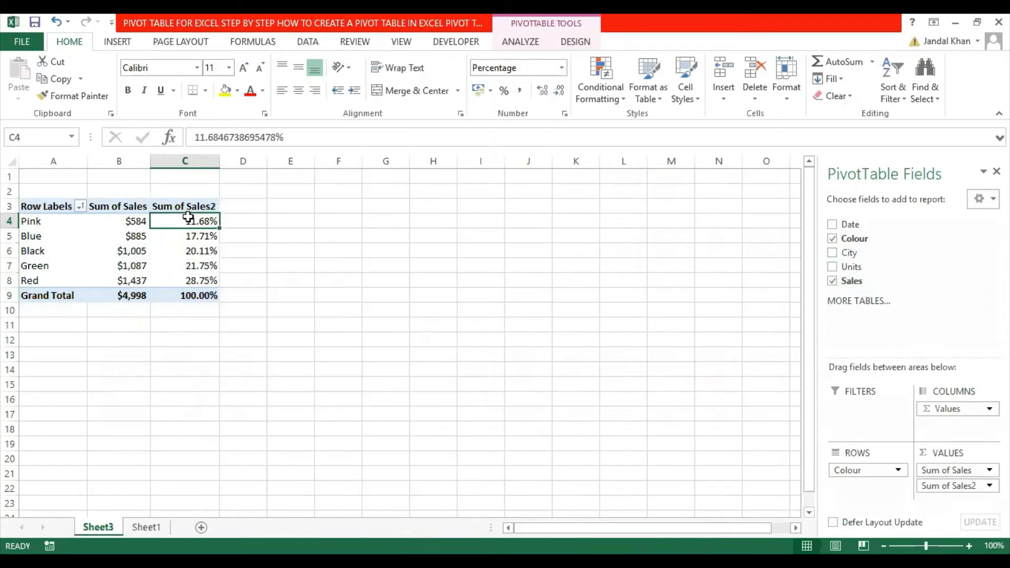
left_click_drag(190, 234, 190, 296)
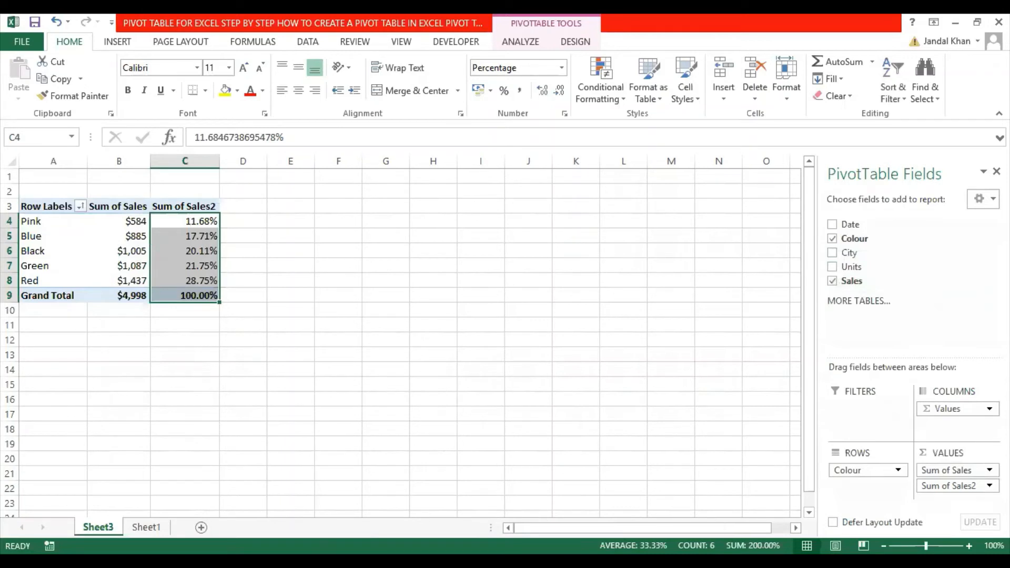
Check the percentage share of each colour and the grand total in the second sales column.
left_click_drag(206, 223, 210, 282)
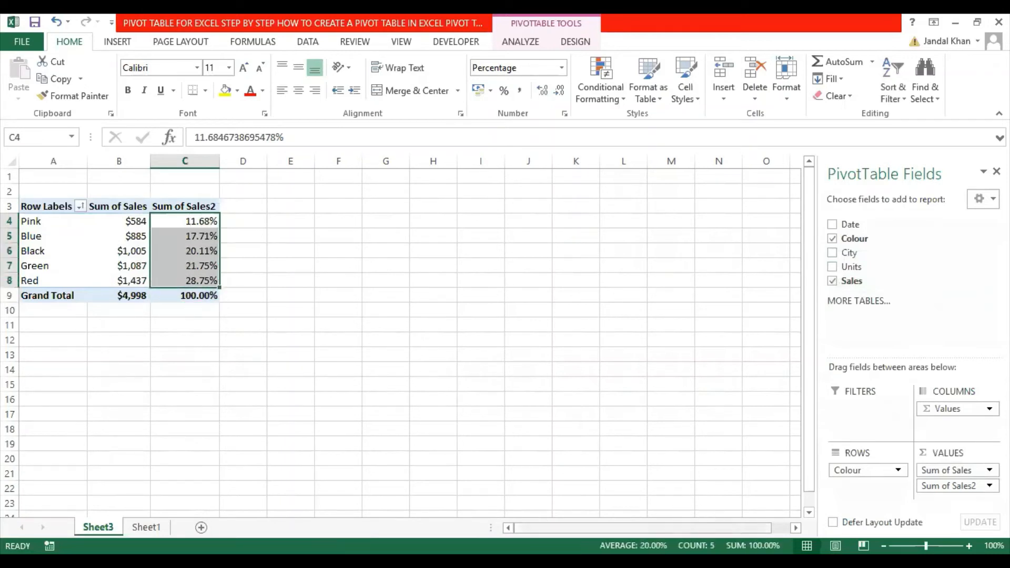
left_click(182, 295)
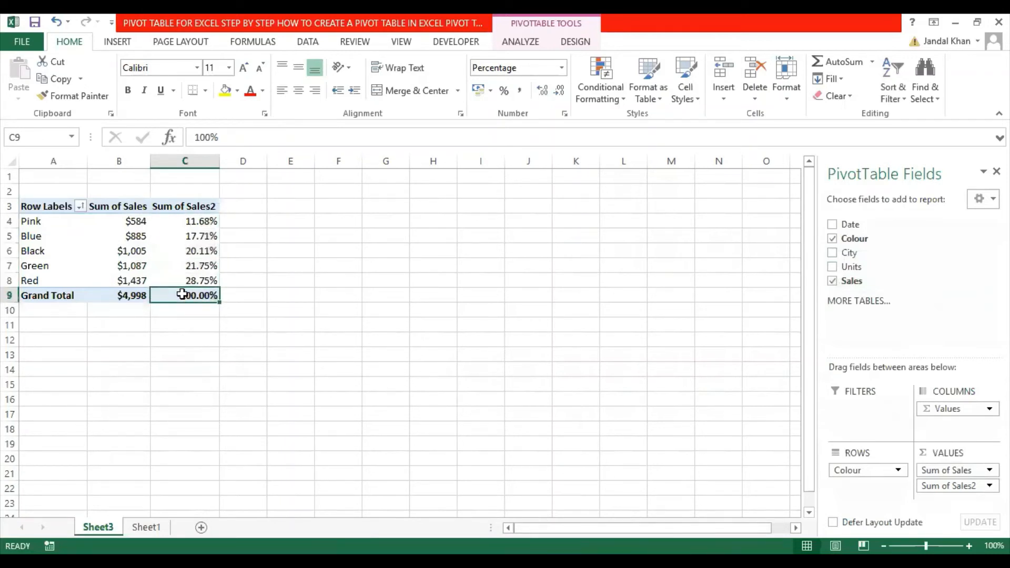
mouse_move(182, 295)
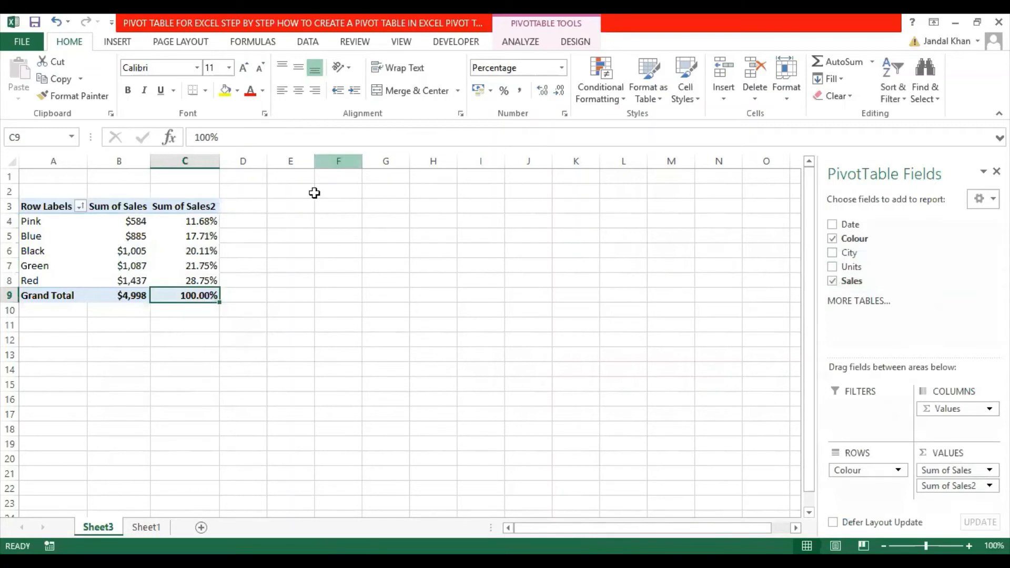
left_click(69, 229)
left_click(203, 220)
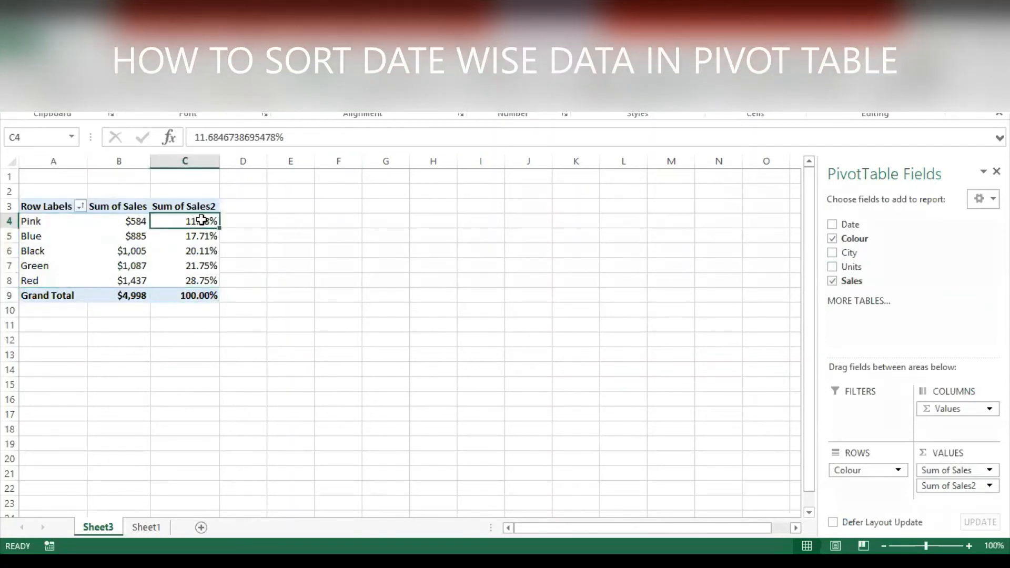
Remove Sum of Sales2 from the pivot values and add the Date field to the columns.
left_click(955, 485)
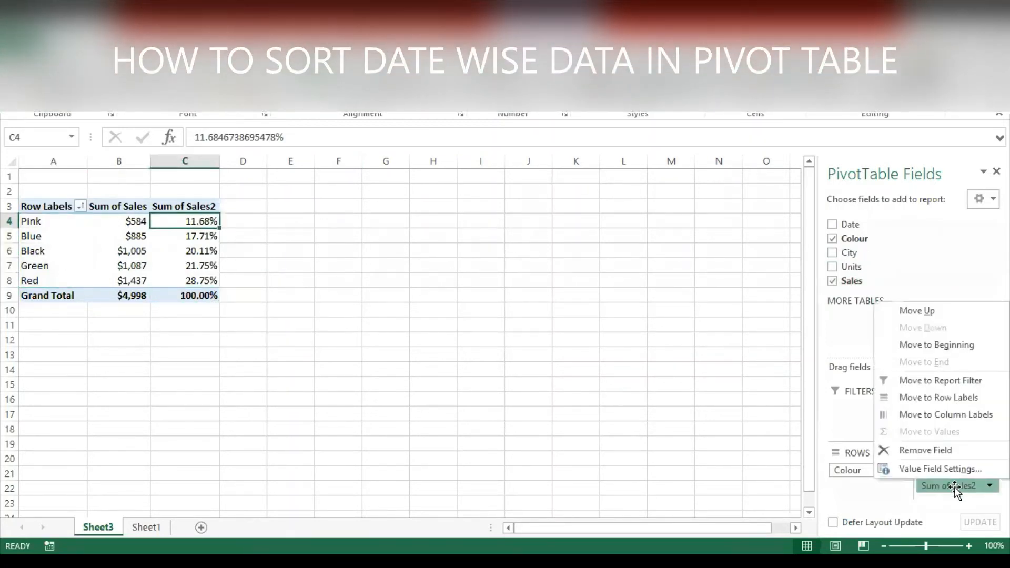
left_click(948, 484)
left_click(948, 484)
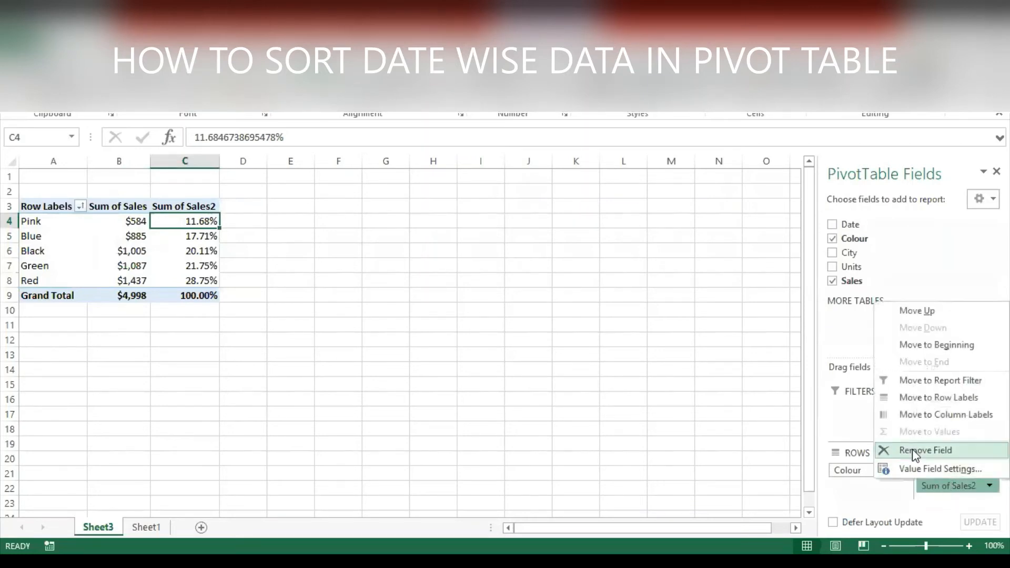
left_click(894, 450)
left_click_drag(850, 225, 942, 421)
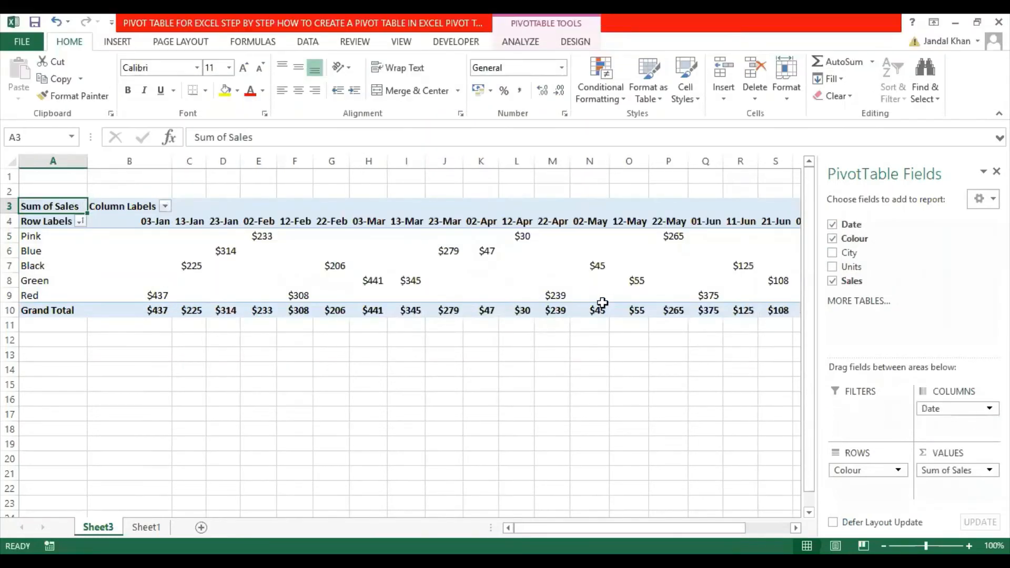
left_click_drag(525, 527, 526, 528)
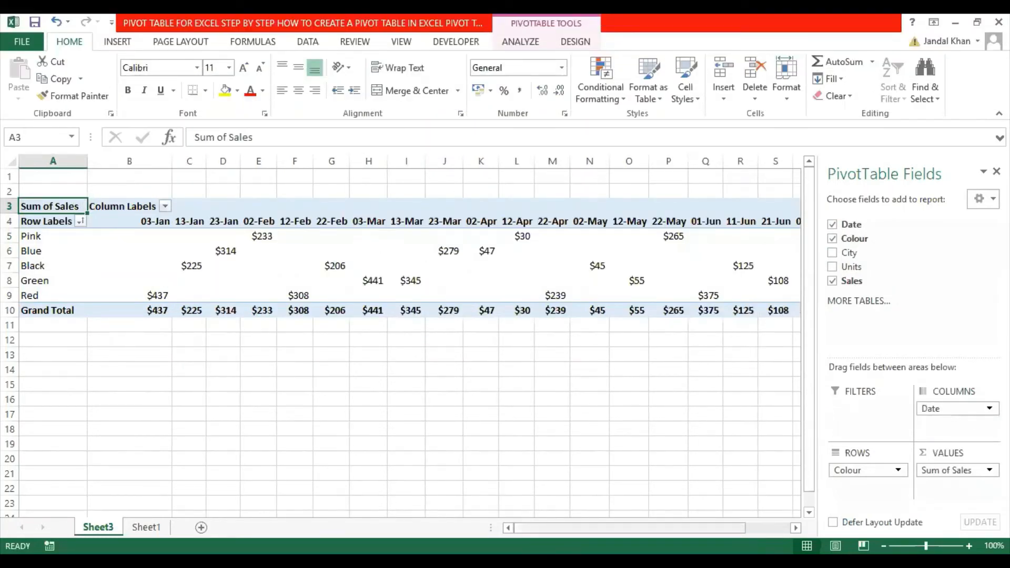
left_click_drag(227, 208, 674, 313)
left_click(556, 249)
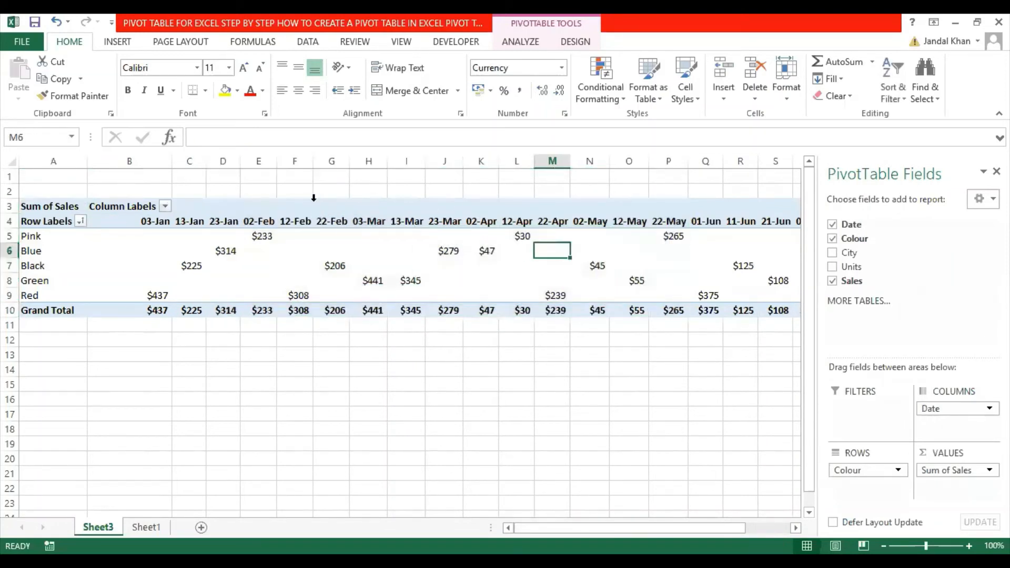
Open the grouping options for the Date column labels of the pivot table.
right_click(296, 207)
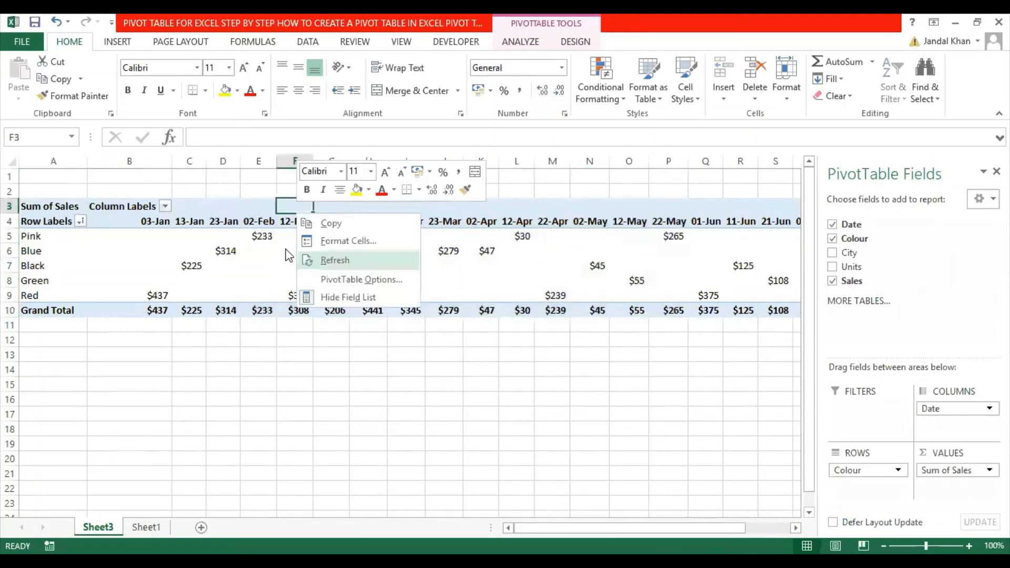
right_click(283, 221)
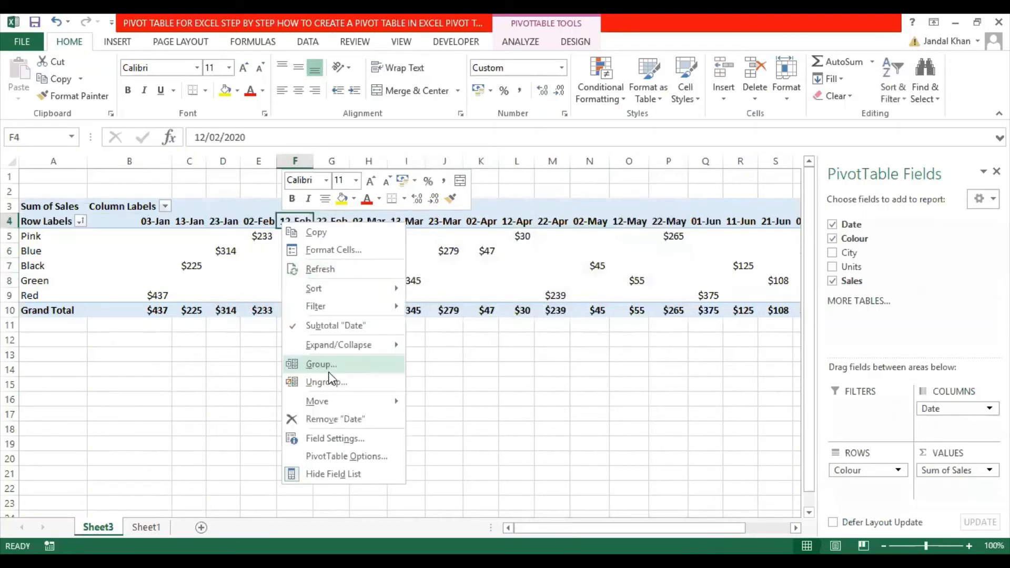
left_click(329, 365)
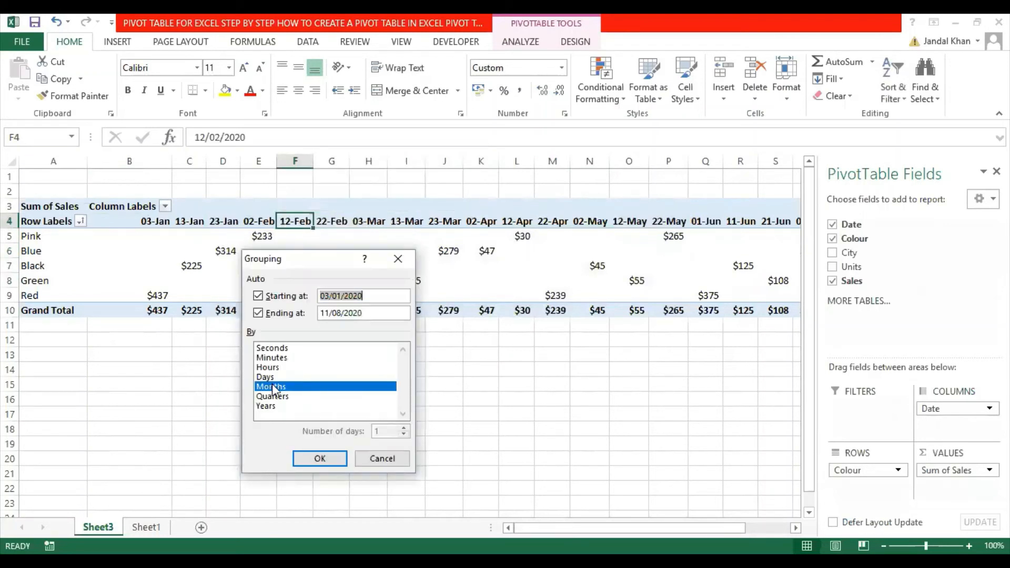
left_click(268, 376)
left_click(267, 367)
left_click(269, 357)
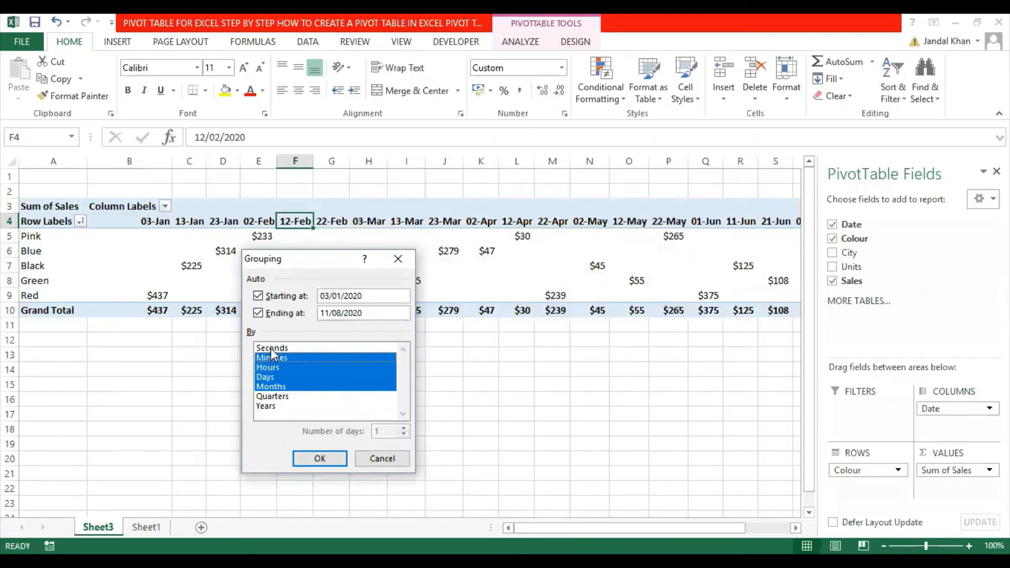
left_click(270, 349)
left_click(272, 358)
left_click(270, 368)
left_click(273, 376)
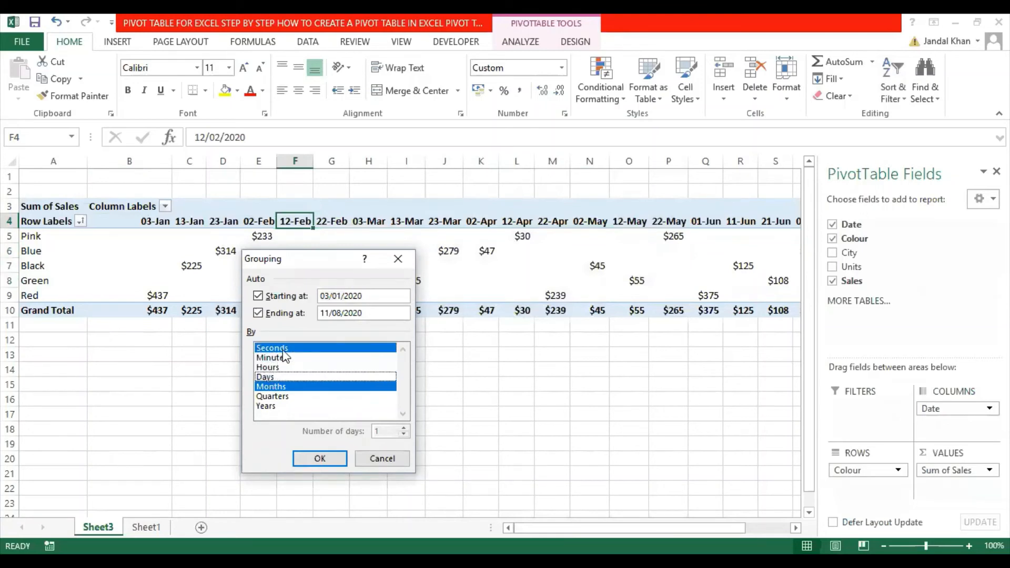
left_click(271, 348)
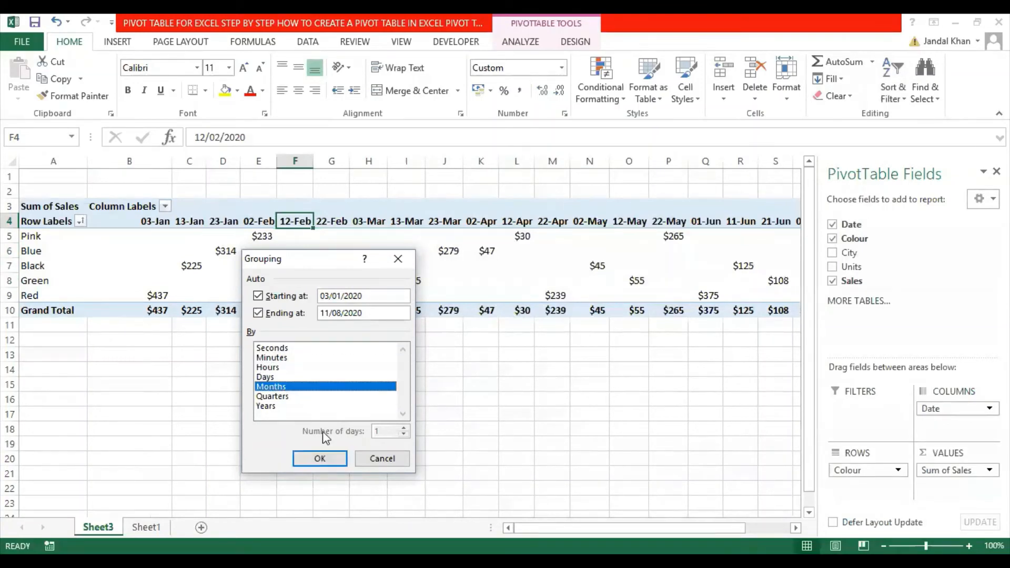
Apply the grouping by Months and go through the month headers from Feb to Grand Total.
left_click(324, 456)
left_click(189, 222)
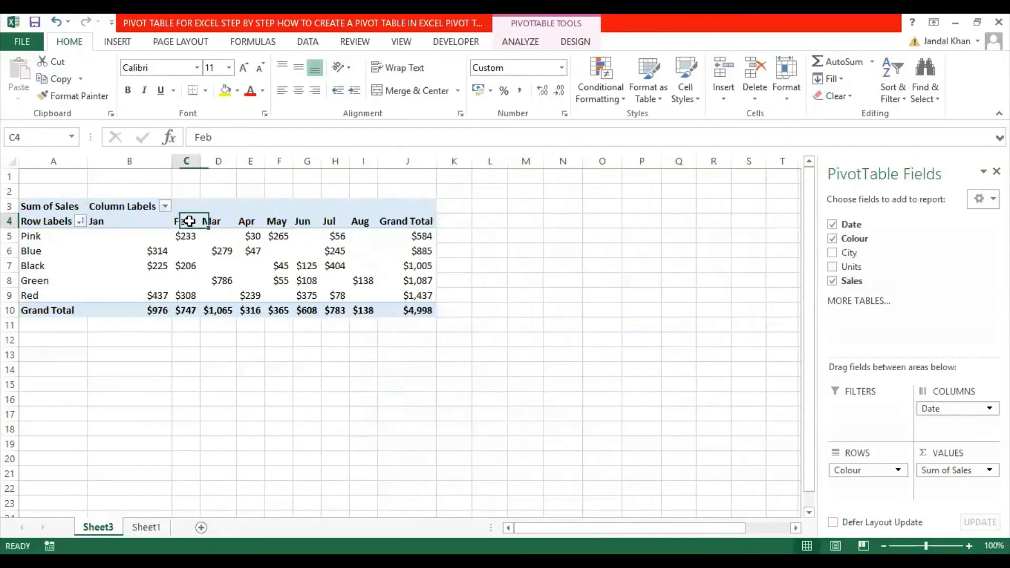
left_click(215, 225)
left_click(247, 223)
left_click(277, 223)
left_click(305, 223)
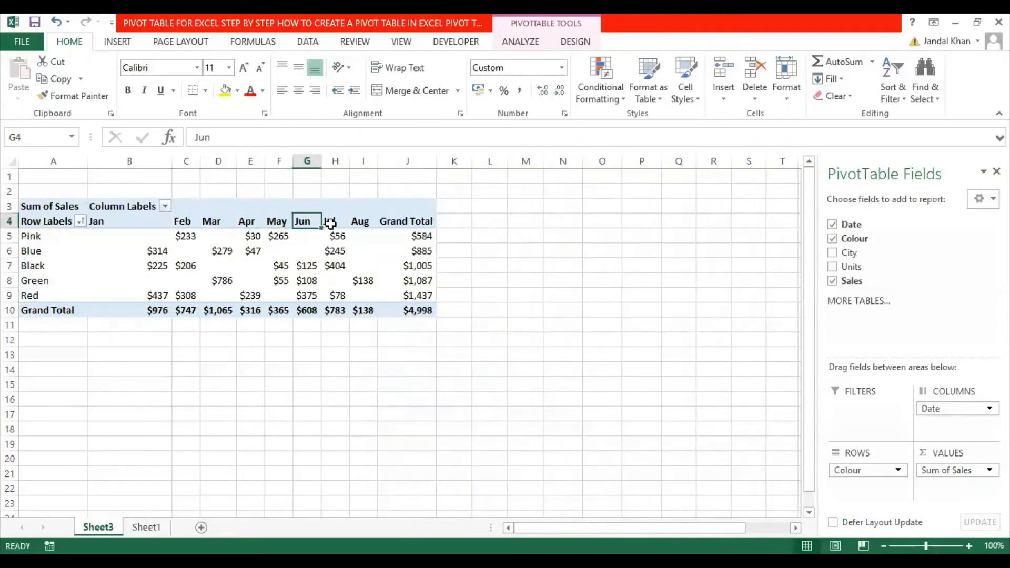
left_click(334, 223)
left_click(361, 221)
left_click(388, 222)
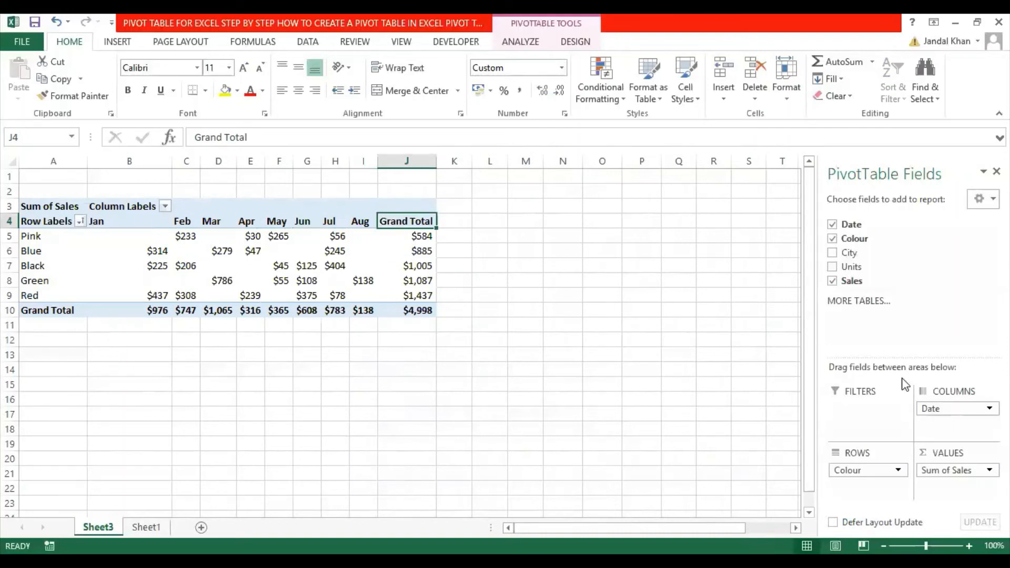
Swap the pivot layout so that Date is in the rows and Colour is in the columns.
mouse_move(939, 410)
left_mouse_down()
mouse_move(871, 452)
mouse_move(871, 481)
mouse_move(957, 415)
left_mouse_up()
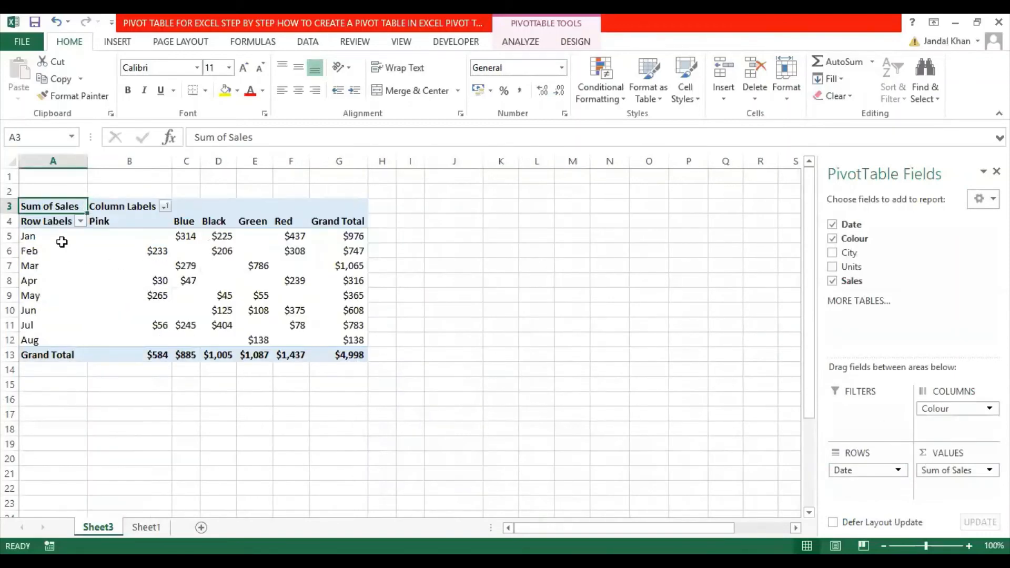
left_click_drag(40, 220, 355, 357)
left_click(289, 325)
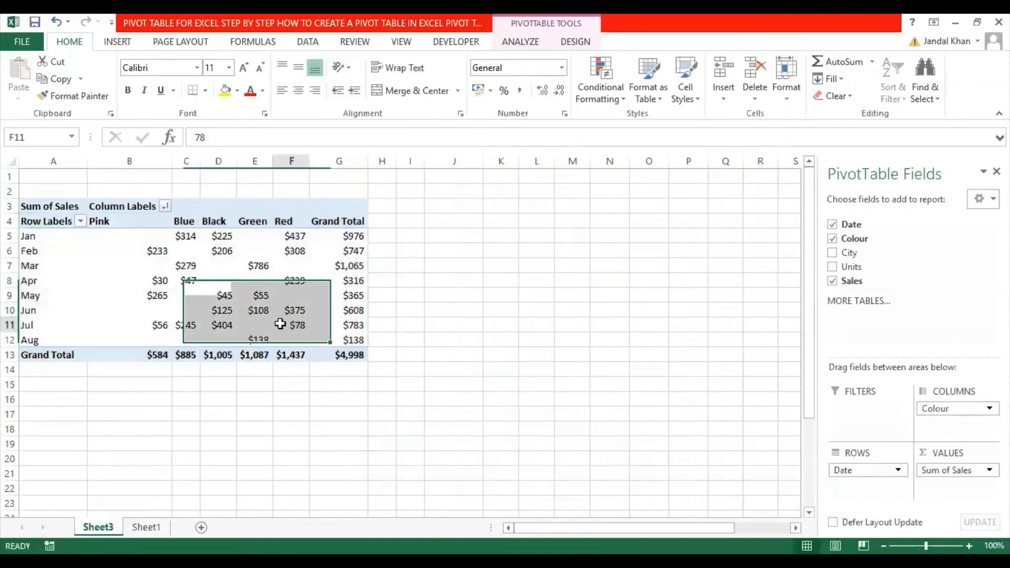
View the filter list of the Date row labels without applying a filter, and look over the colour columns.
left_click(81, 221)
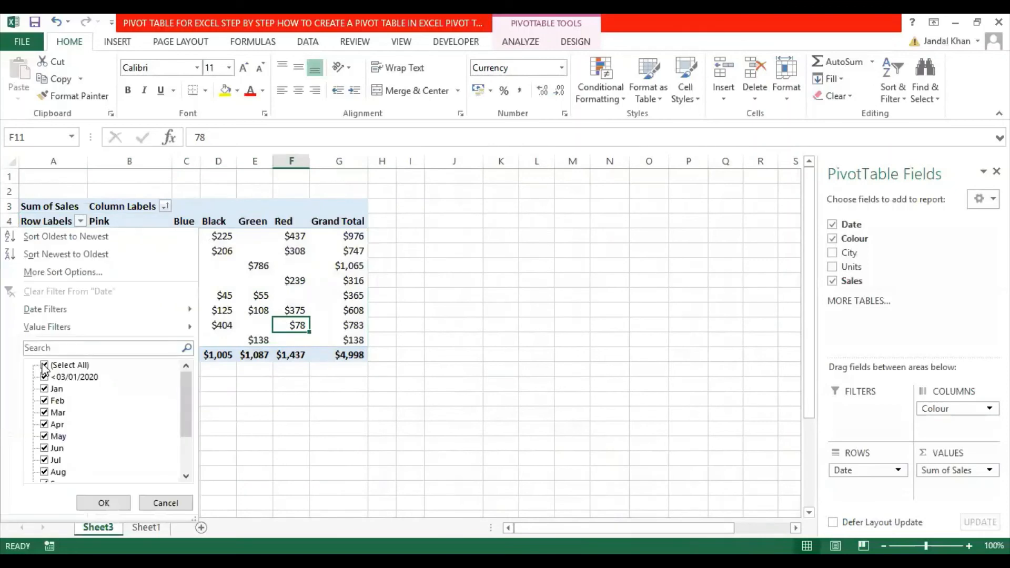
left_click(166, 503)
left_click_drag(186, 221, 349, 355)
left_click(237, 295)
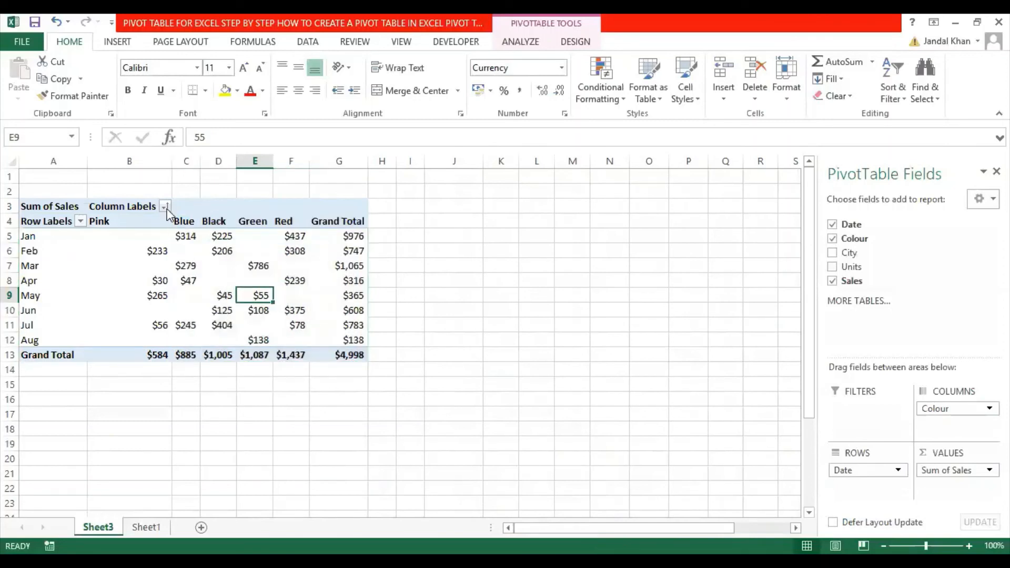
Filter the Colour column labels to show only Black and look over its monthly sales.
left_click(164, 206)
left_click(44, 350)
left_click(44, 362)
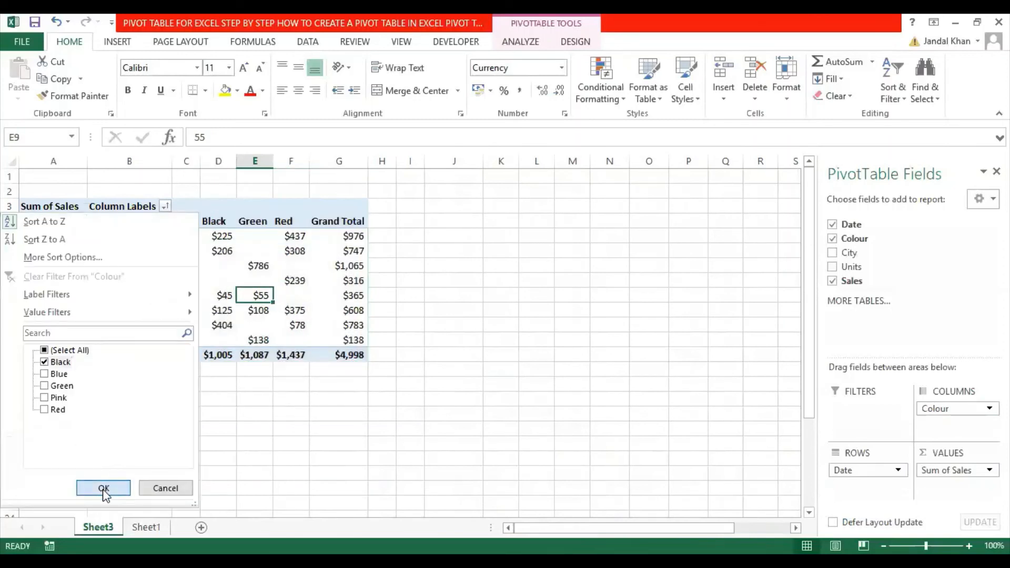
left_click(104, 489)
left_click_drag(46, 241, 153, 296)
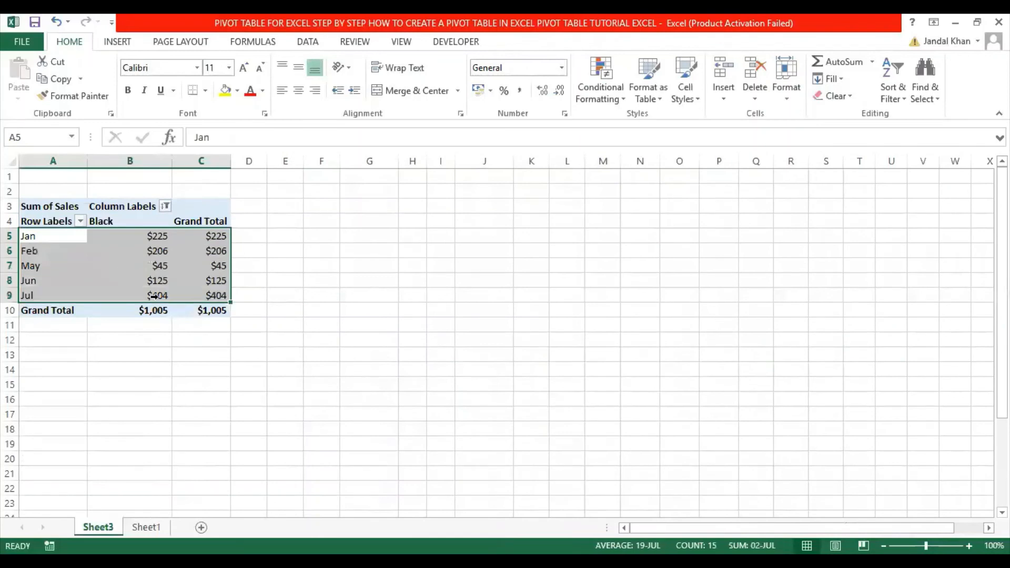
Add Blue to the Colour filter and restore all colours in the pivot columns.
left_click(163, 210)
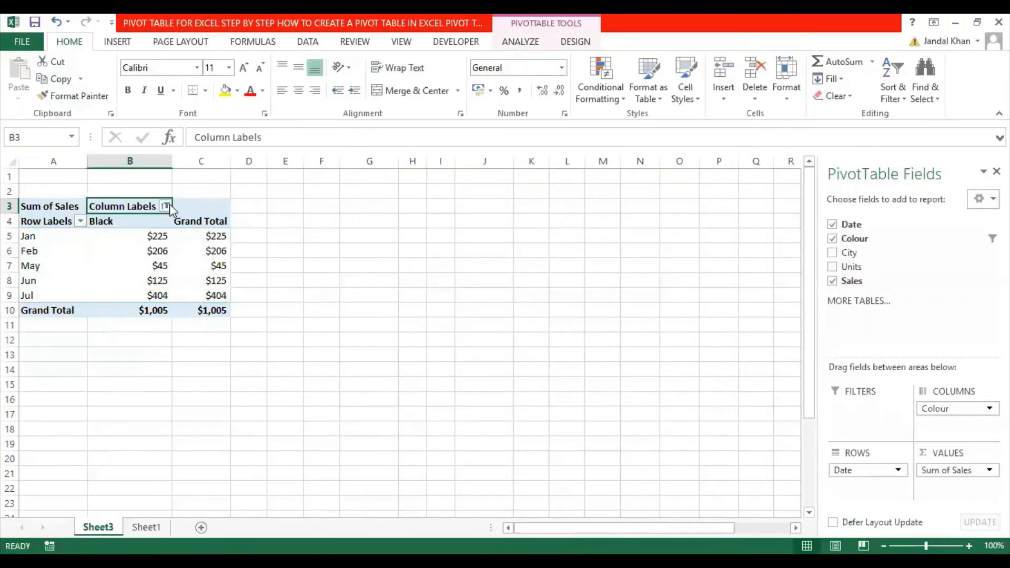
left_click(165, 206)
left_click(45, 374)
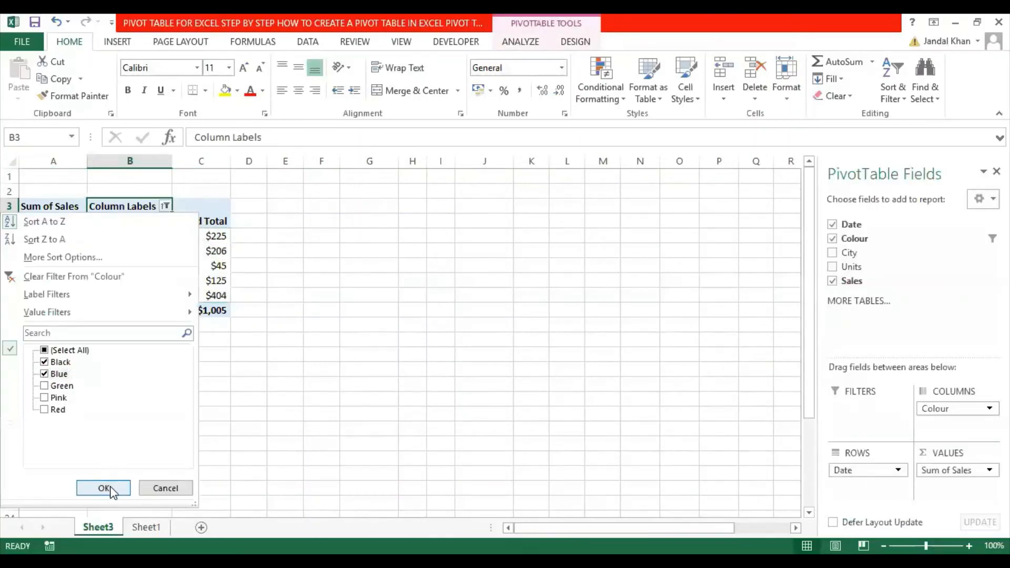
key("Return")
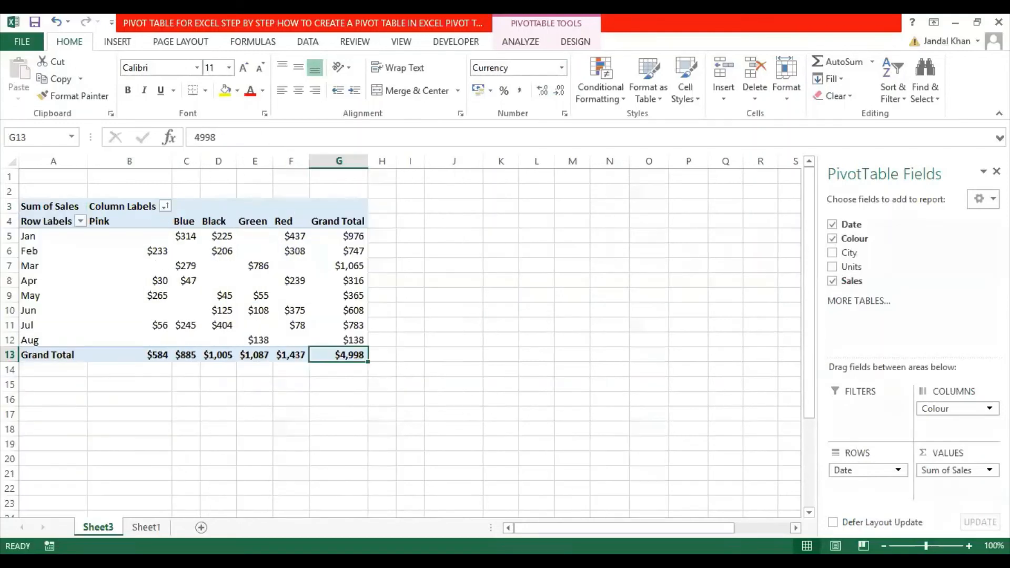
Examine the month rows, colour headers and the grand totals per month and per colour.
left_click_drag(42, 208, 53, 355)
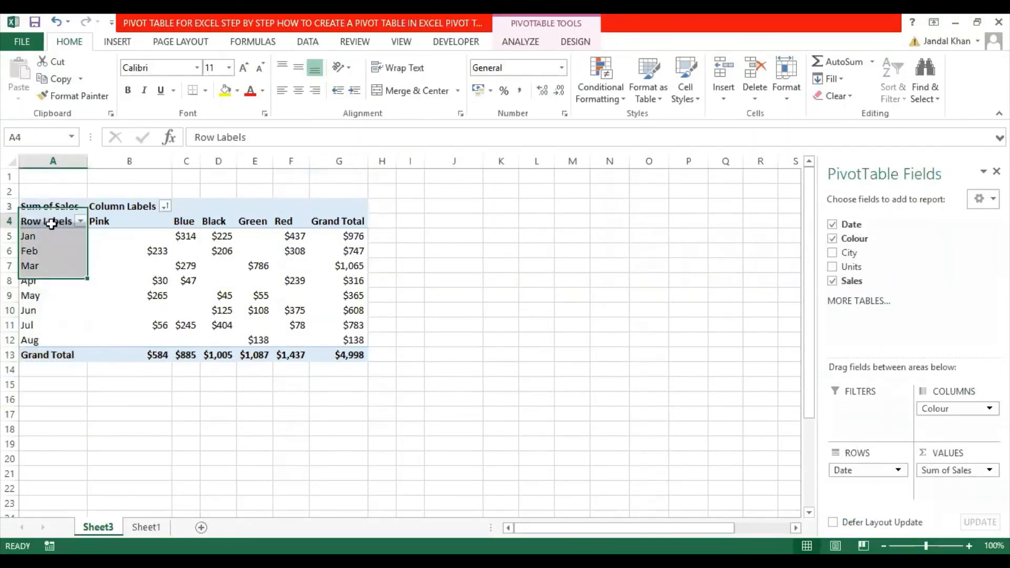
left_click_drag(50, 221, 347, 221)
left_click(47, 353)
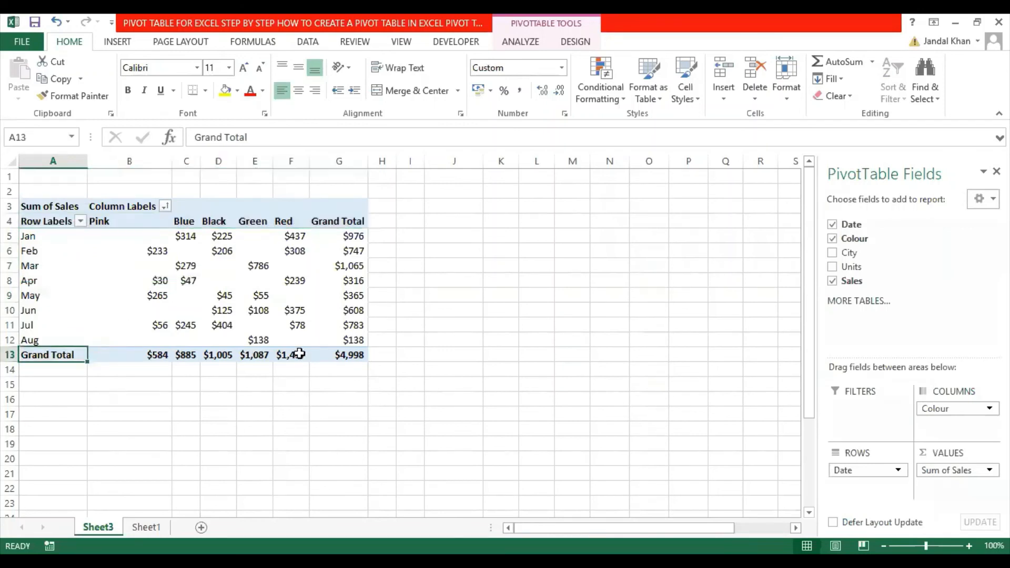
left_click(338, 354)
left_click_drag(356, 235, 353, 340)
left_click_drag(289, 354, 127, 354)
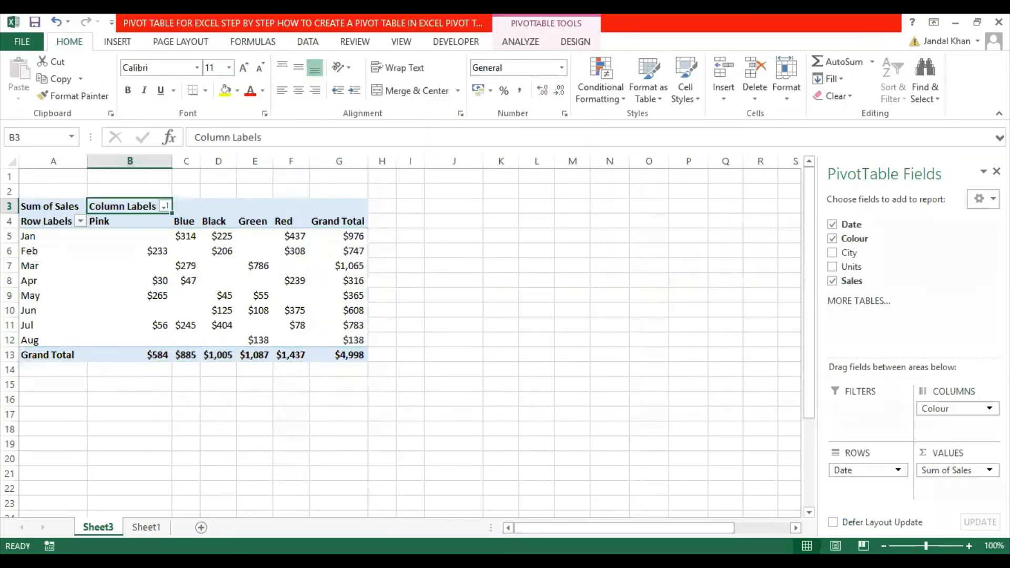
left_click(149, 235)
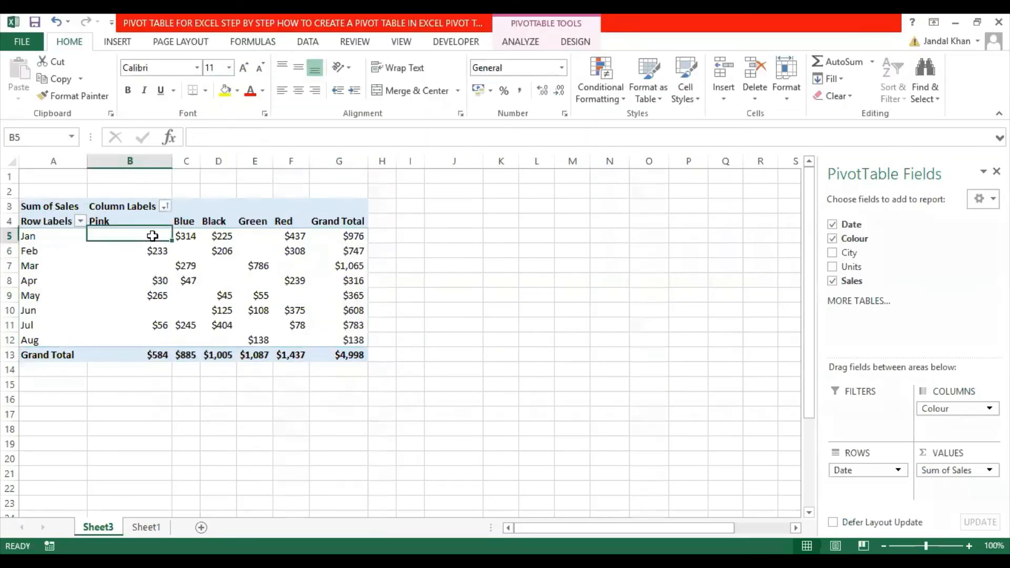
Replace Date with City in the pivot rows and look over the city totals.
left_click(888, 471)
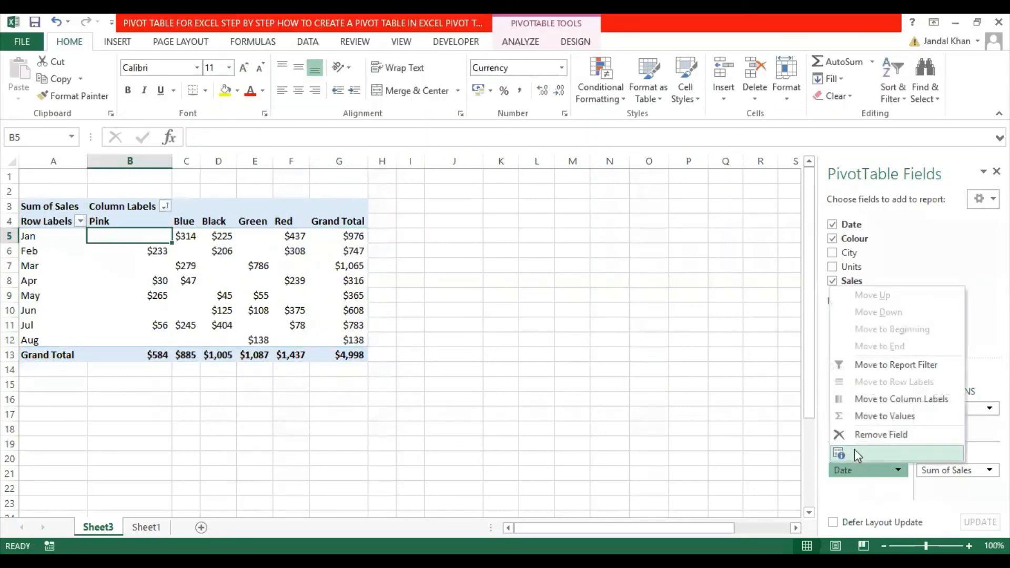
left_click(863, 434)
left_click_drag(853, 256, 844, 468)
left_click_drag(42, 235, 332, 314)
left_click(338, 265)
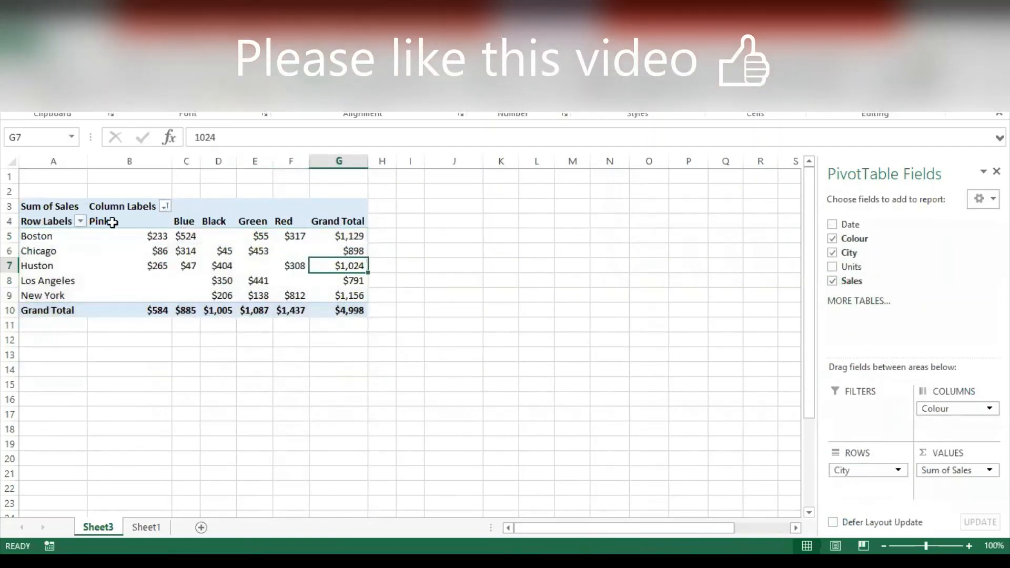
left_click_drag(106, 221, 345, 221)
left_click(329, 310)
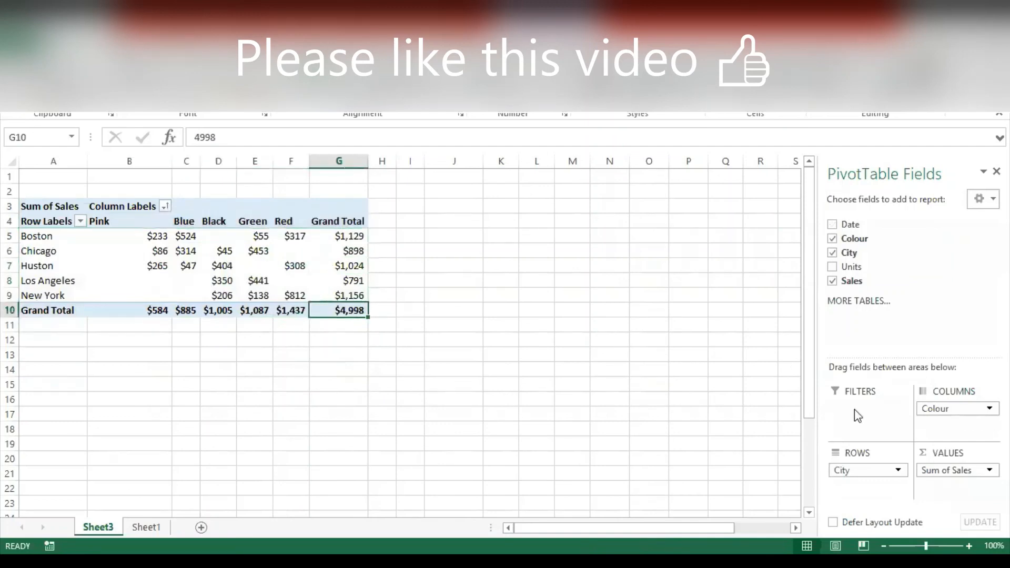
Swap the pivot layout to City in columns and Colour in rows, and narrow column B.
left_click_drag(963, 408, 942, 411)
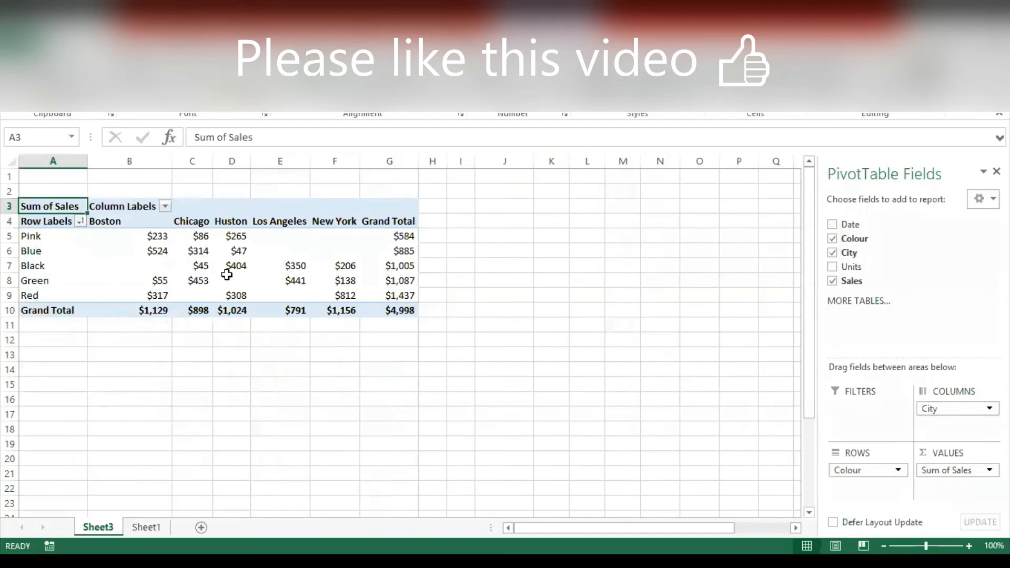
left_click_drag(51, 236, 42, 298)
left_click_drag(193, 224, 373, 222)
left_click(147, 222)
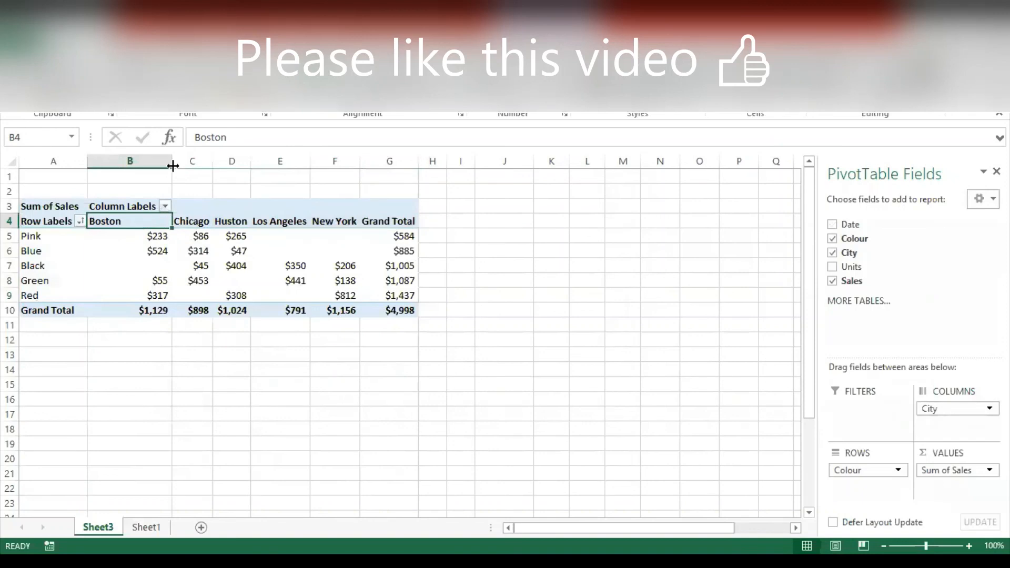
left_click_drag(173, 166, 138, 166)
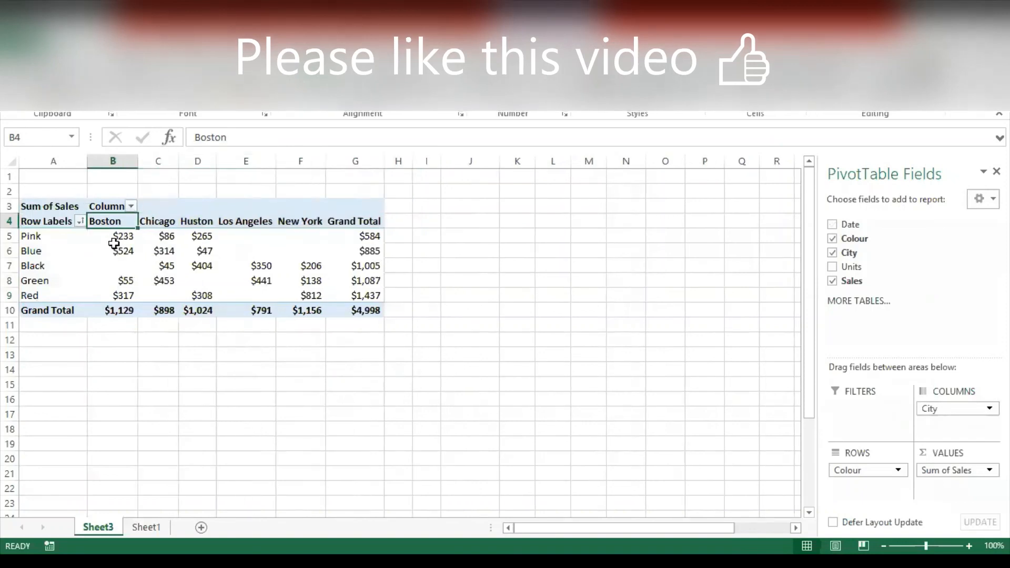